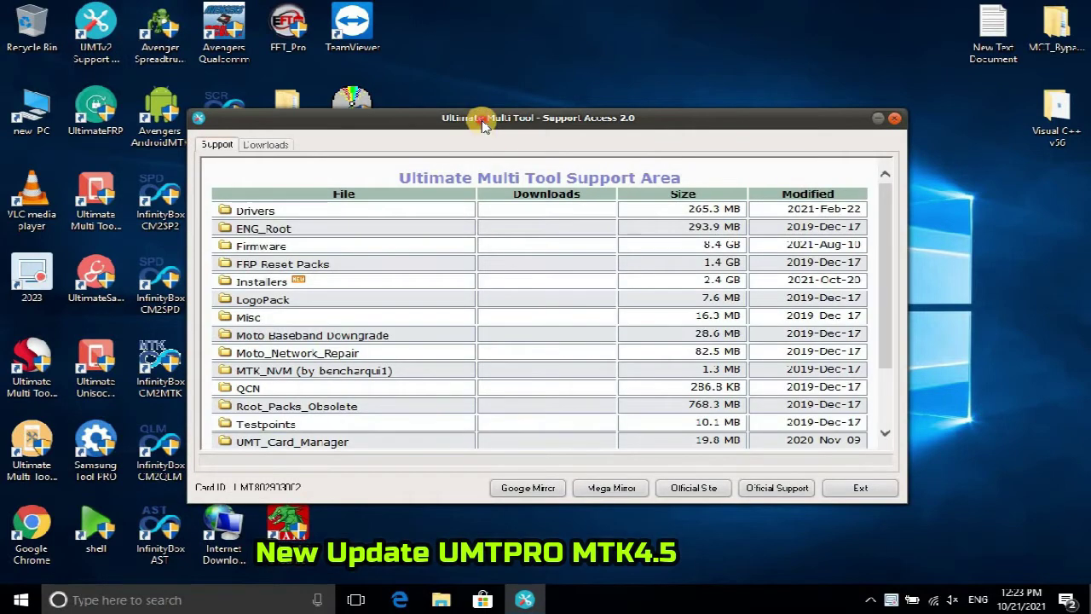
Step: Queue UMTv2_UMTPro_UltimateMTK_4.5.exe from the Installers folder of the support area and start its download
left_click_drag(474, 120, 474, 17)
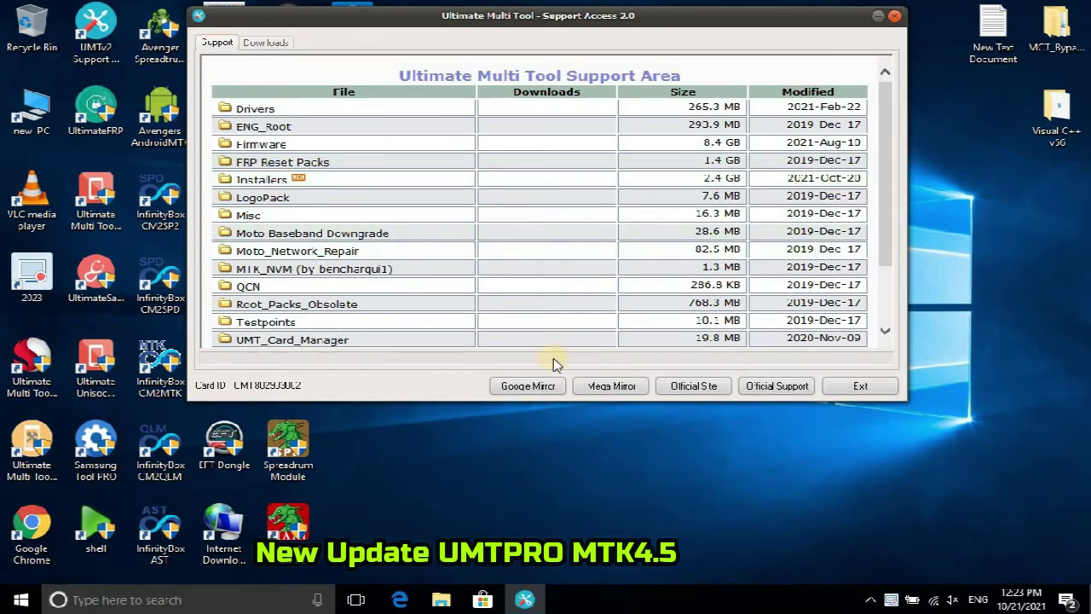
scroll(581, 314, "down", 3)
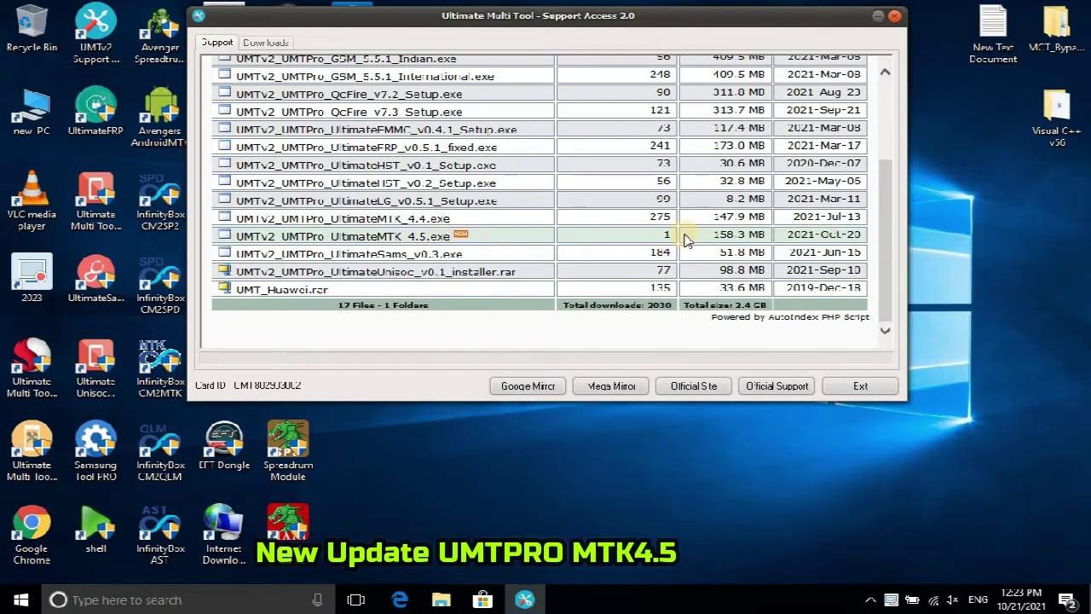
left_click(408, 241)
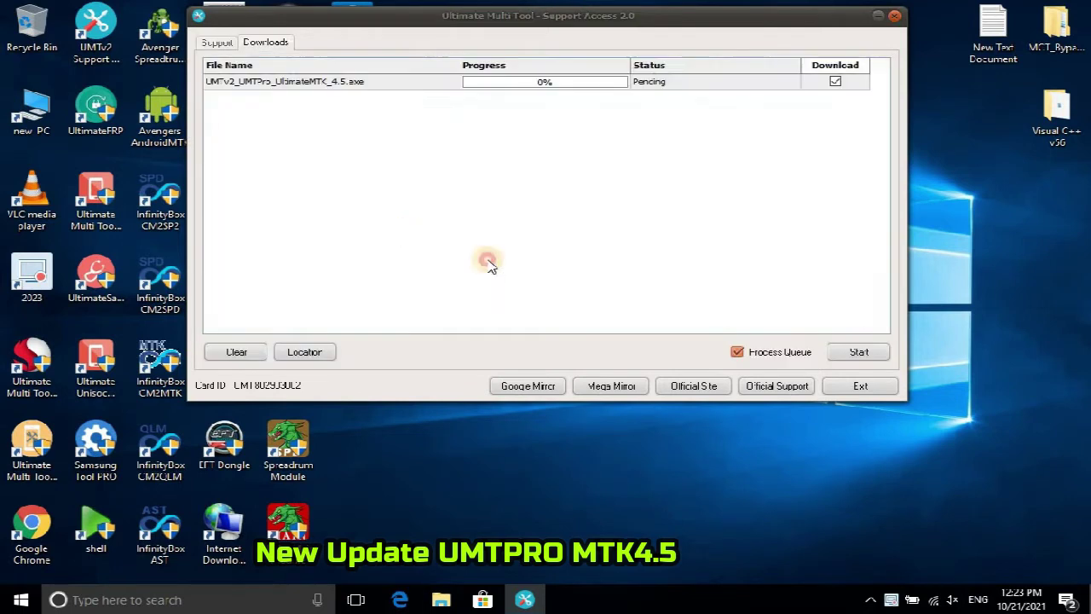
left_click(651, 356)
left_click(858, 351)
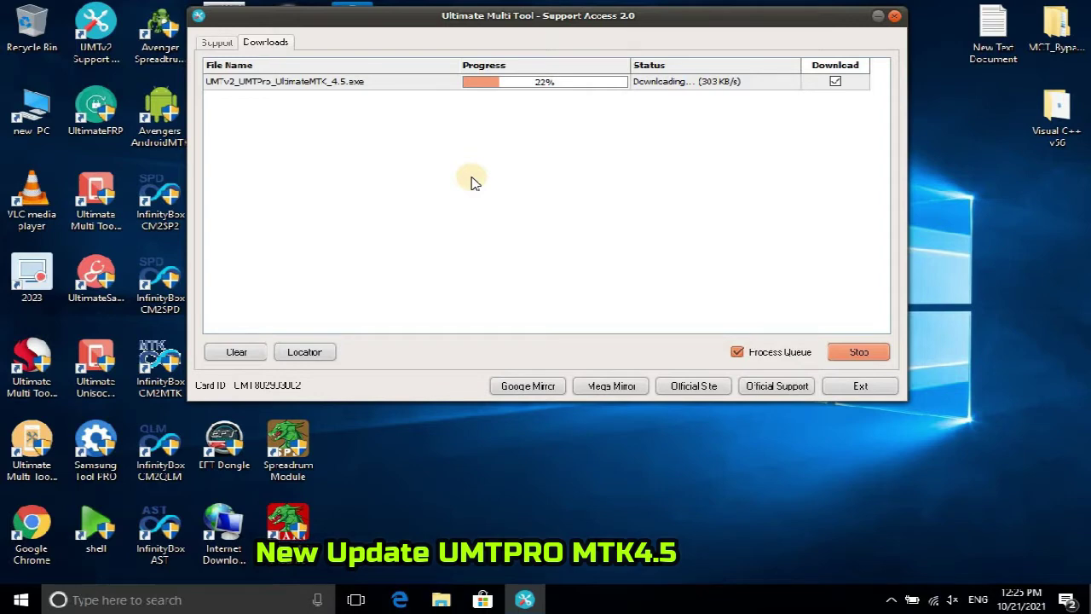
Step: Switch to Google Chrome, search for gsmhosting and open the GSM-Forum Service Products News & Updates section
left_click(302, 452)
left_click(32, 528)
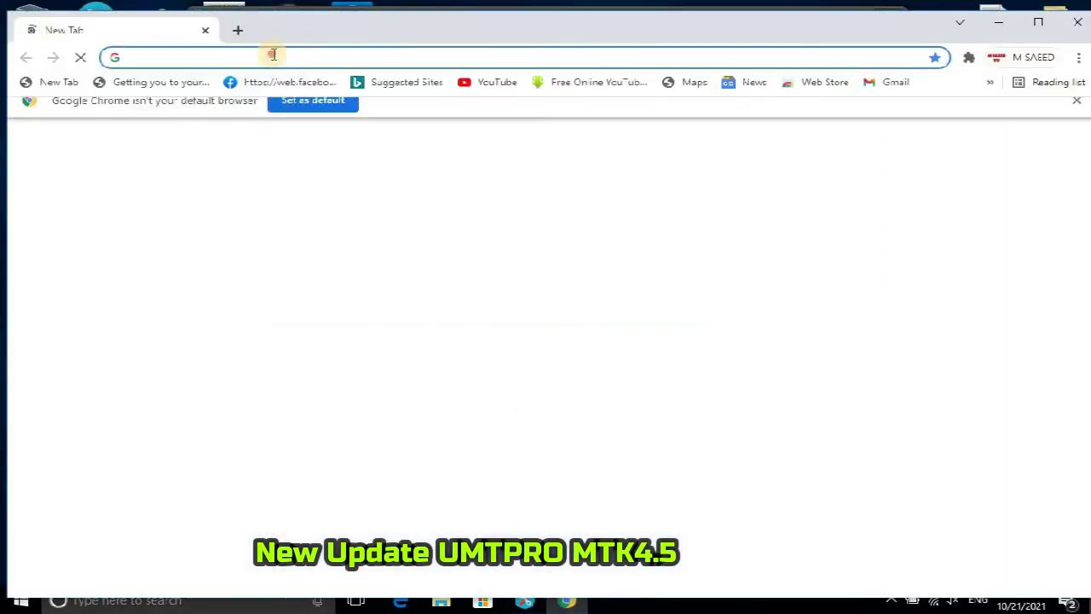
left_click(269, 56)
left_click(187, 90)
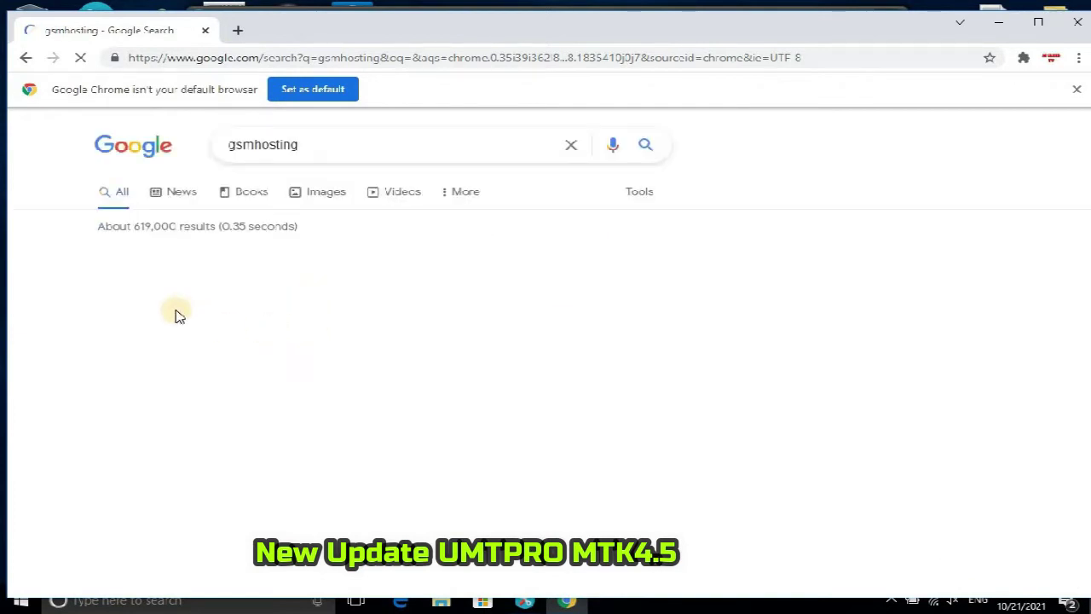
left_click(210, 365)
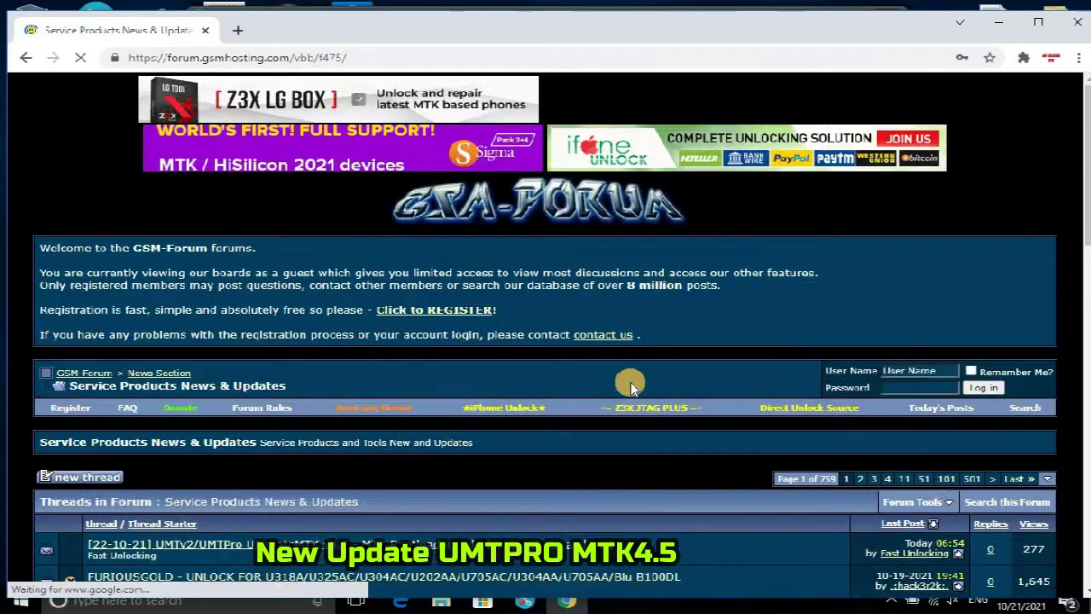
Step: Open the [22-10-21] UMTv2/UMTPro UltimateMTK v4.5 thread and follow its Details and Discussion link below the supported functions
scroll(485, 417, "down", 3)
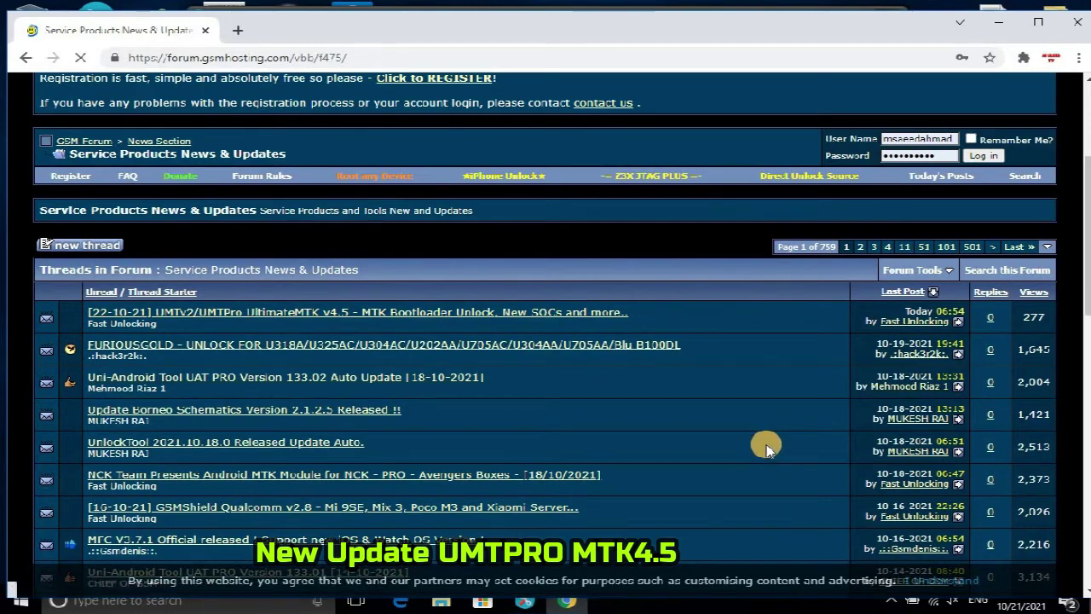
scroll(761, 455, "down", 2)
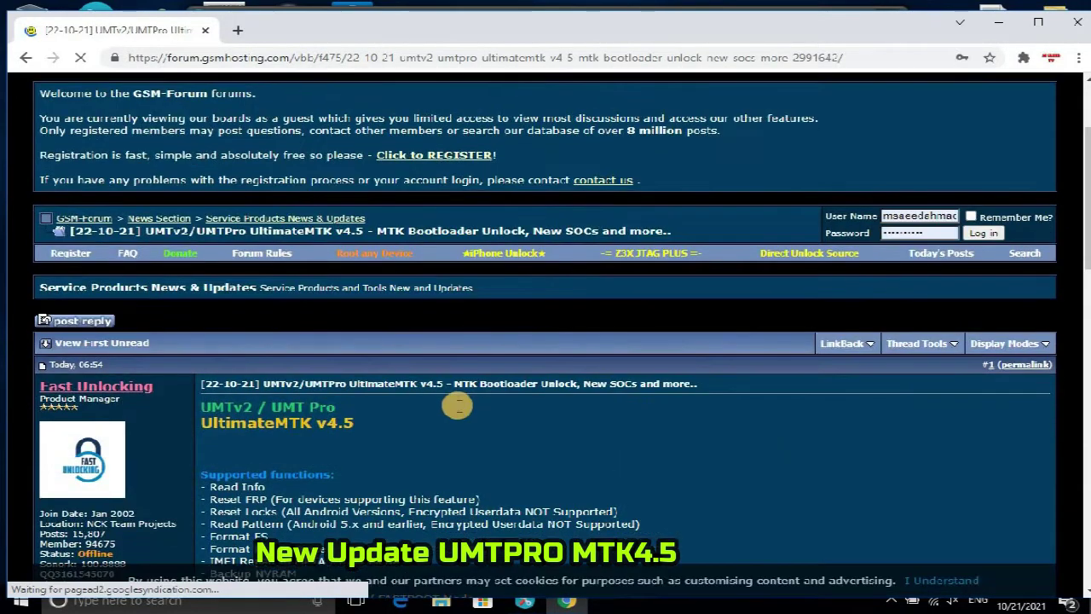
scroll(520, 473, "down", 3)
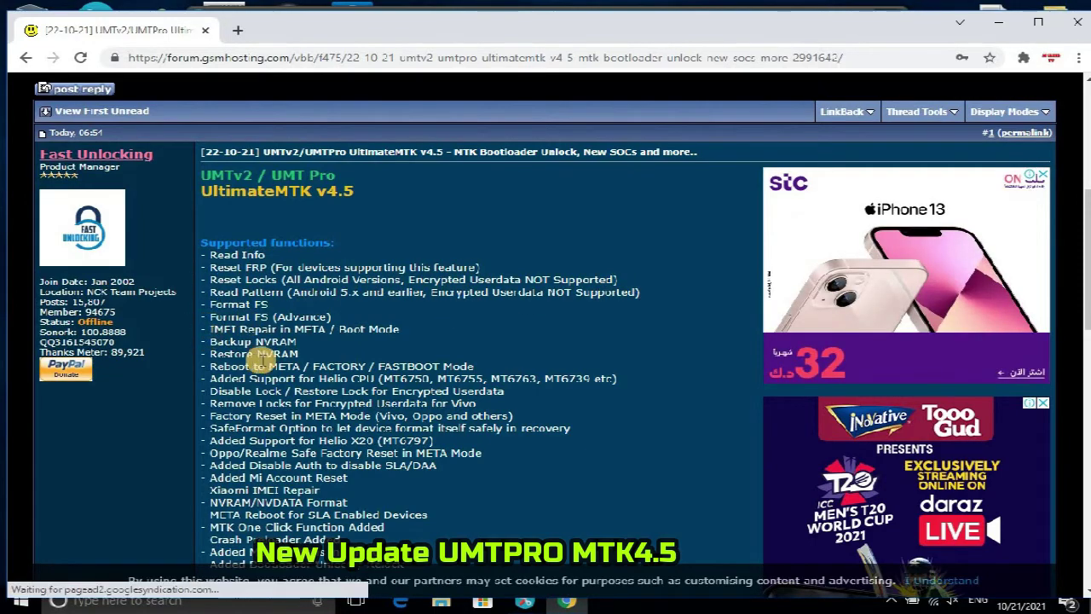
scroll(550, 362, "down", 3)
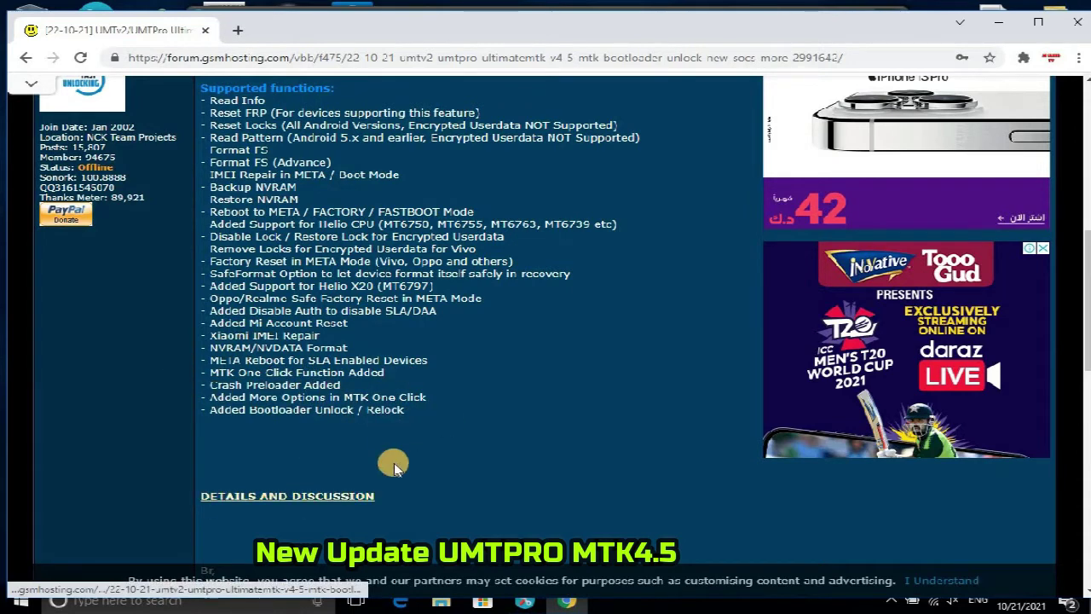
scroll(395, 468, "down", 3)
left_click(298, 281)
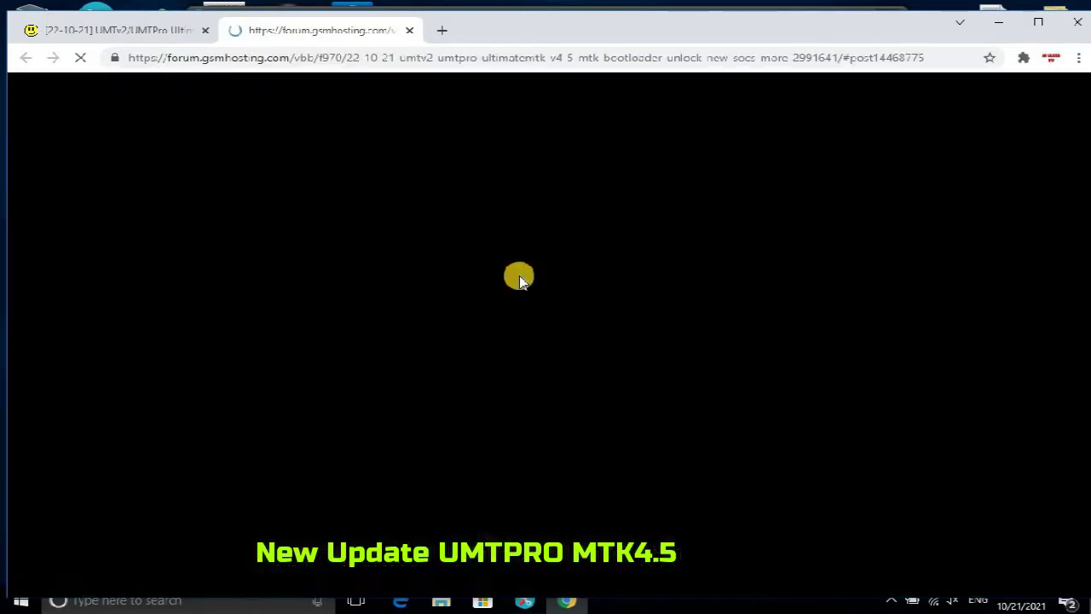
Step: Examine the supported functions and the DAA/SBA/SLA bypass chipset lists in the UltimateMTK v4.5 discussion thread
scroll(477, 350, "down", 10)
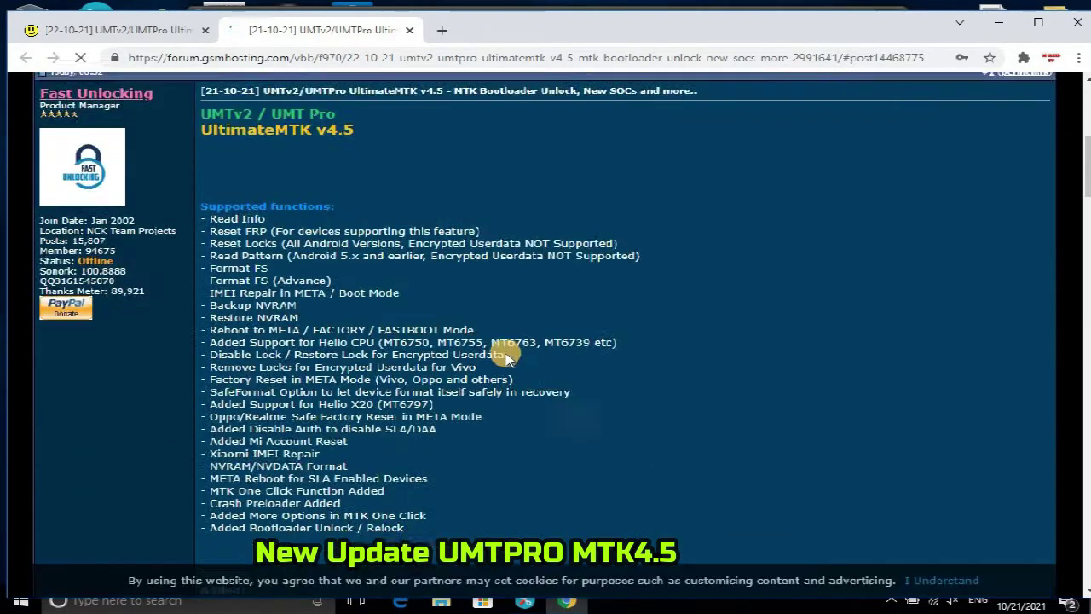
scroll(520, 340, "down", 3)
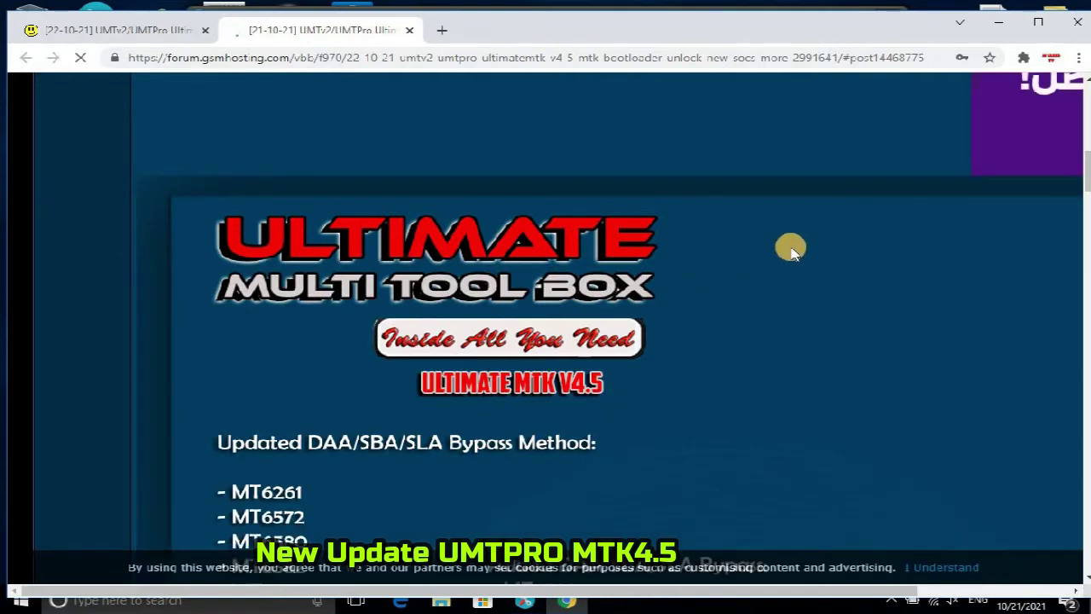
scroll(791, 248, "down", 2)
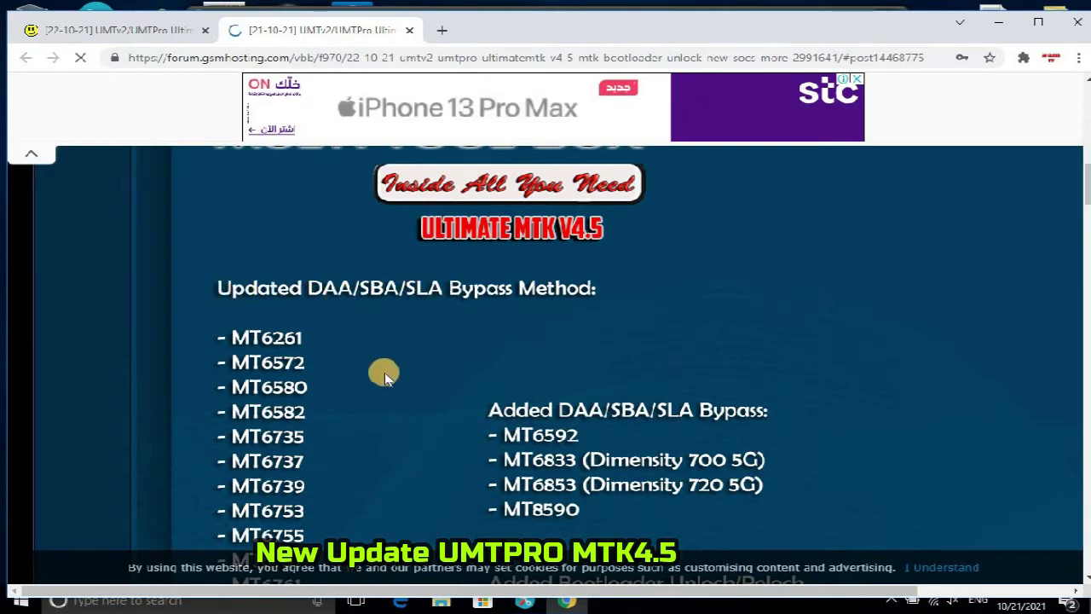
scroll(545, 332, "down", 1)
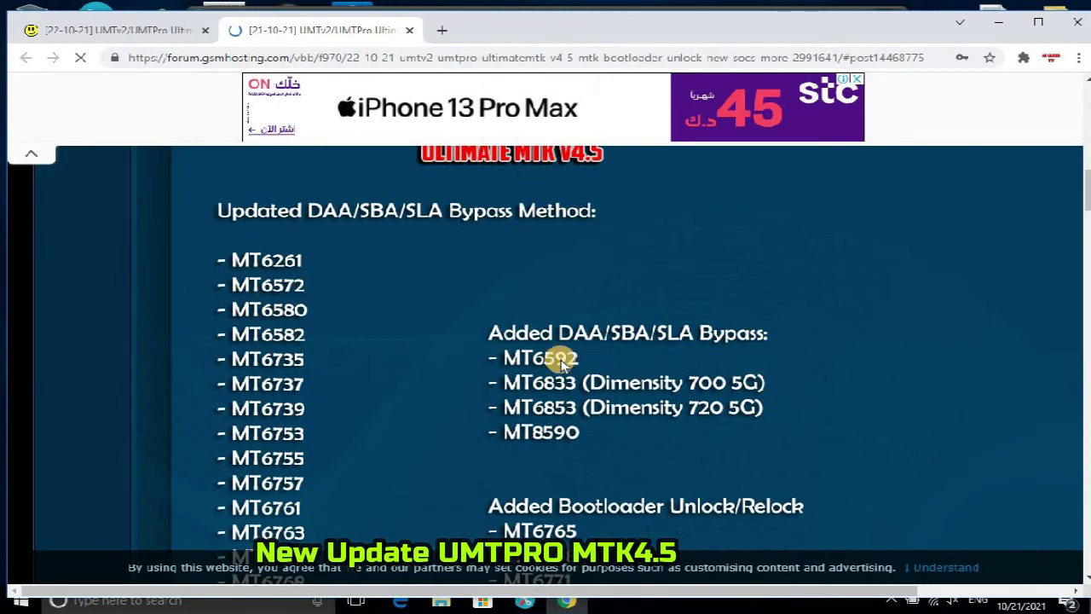
scroll(780, 286, "down", 1)
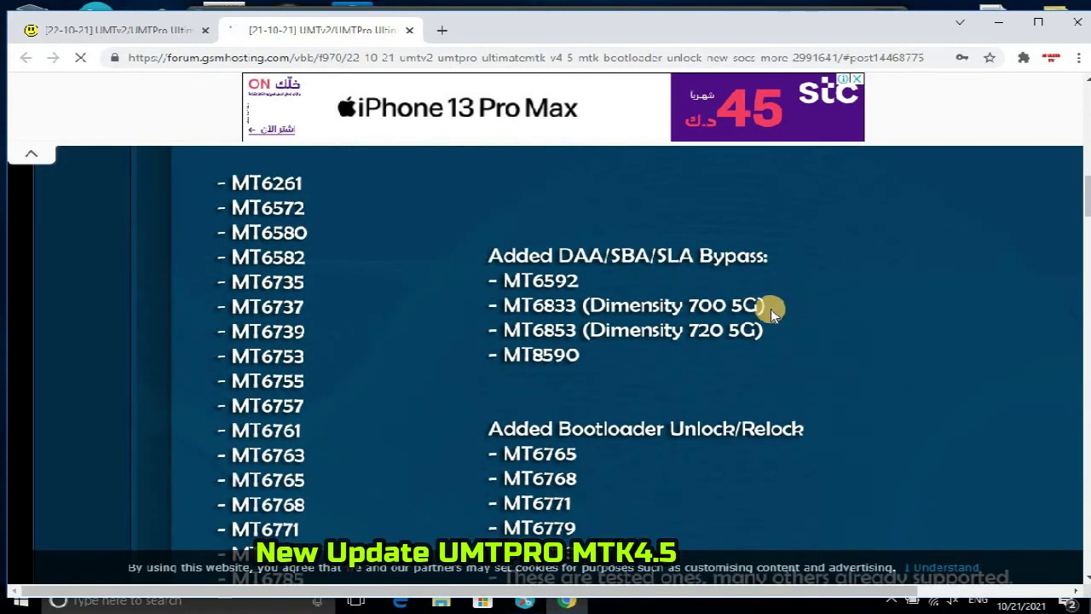
scroll(468, 375, "down", 1)
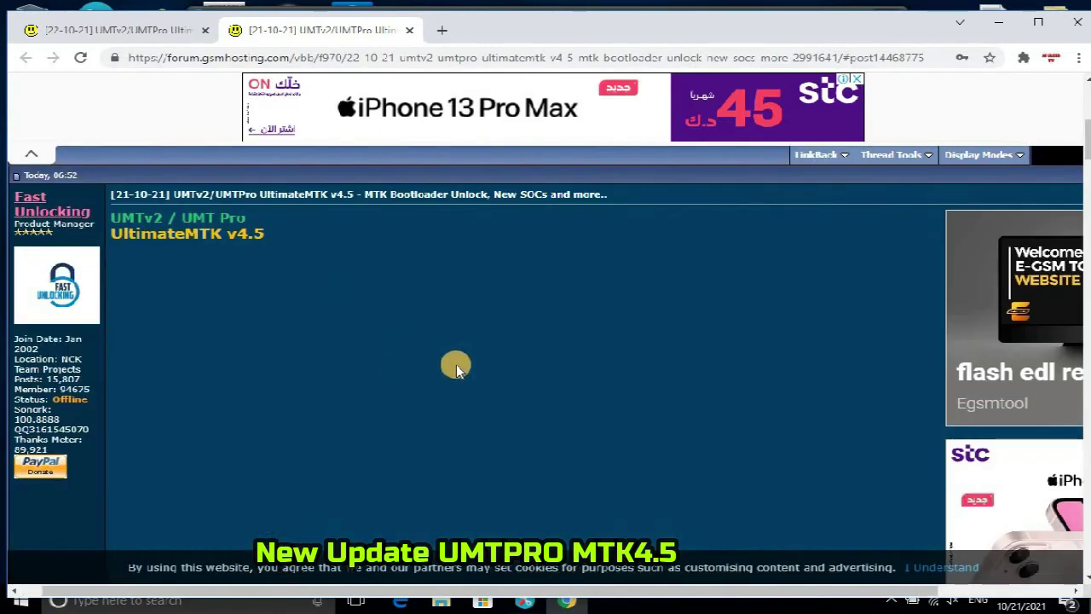
Step: Examine the whole Ultimate MTK V4.5 banner, including the bypass and bootloader chipset lists, security bypass notes and product picture
scroll(465, 365, "down", 5)
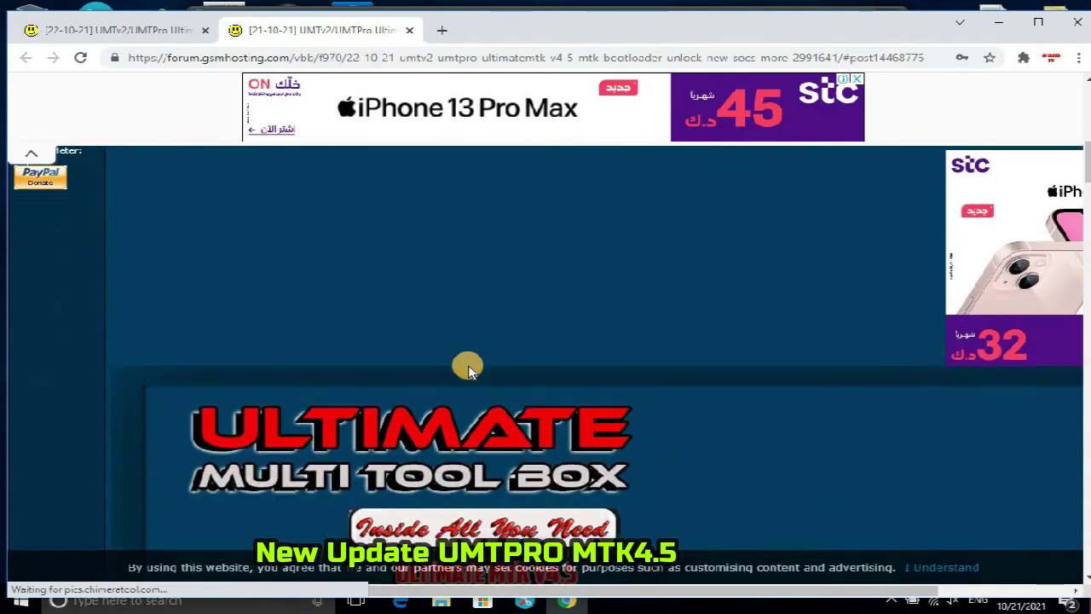
scroll(473, 364, "down", 3)
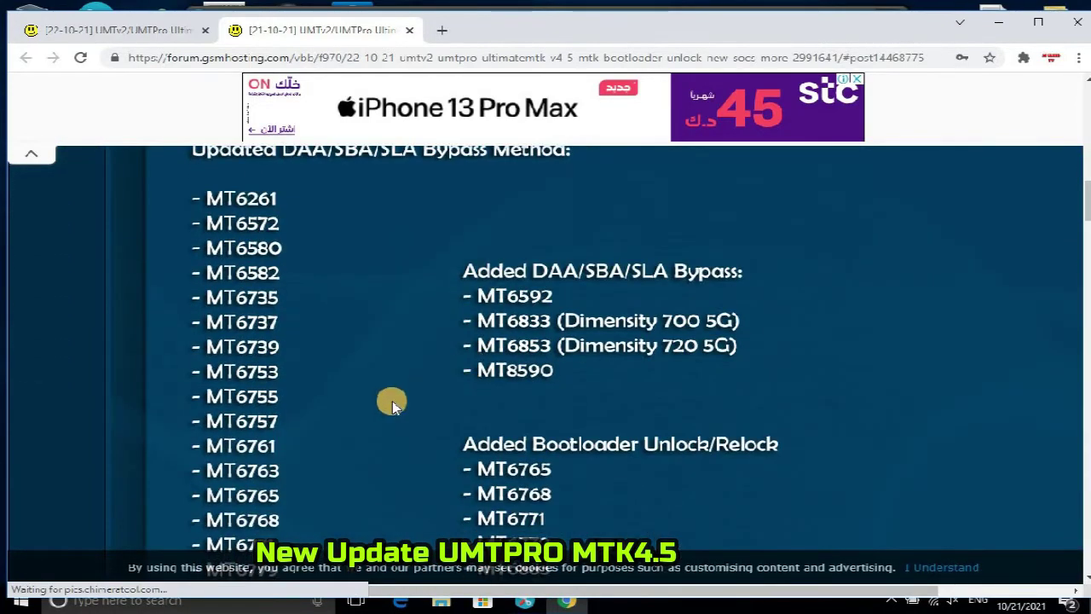
scroll(391, 400, "down", 2)
scroll(390, 400, "down", 2)
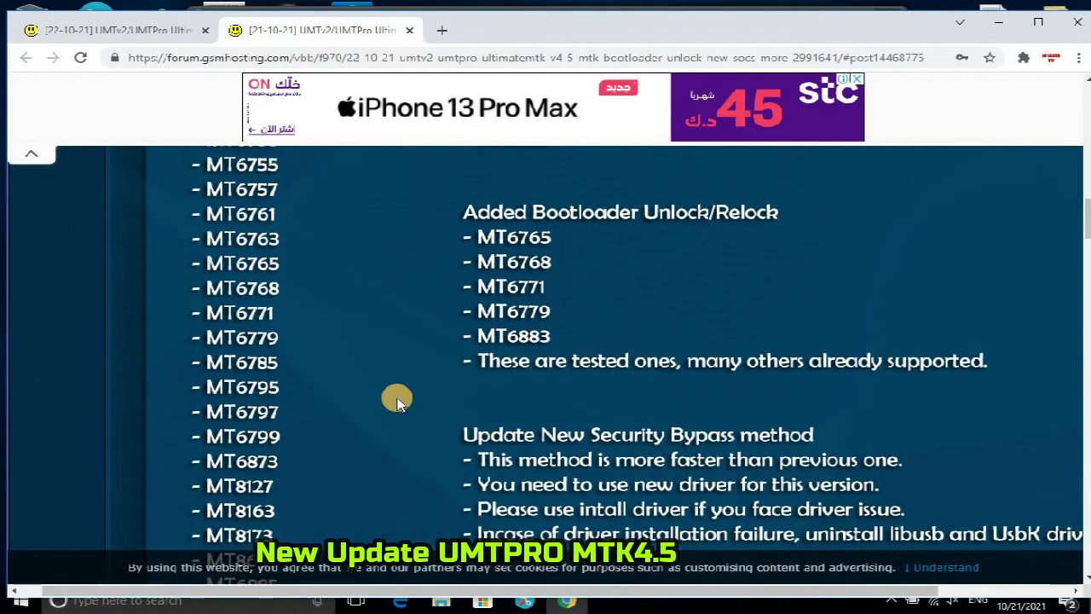
scroll(400, 397, "down", 2)
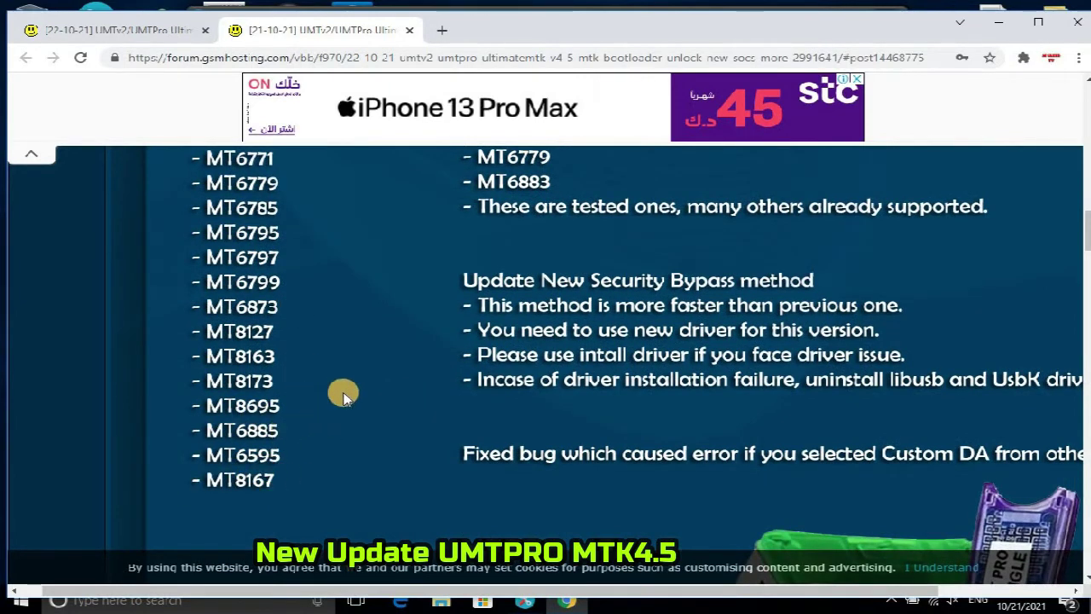
scroll(400, 374, "down", 3)
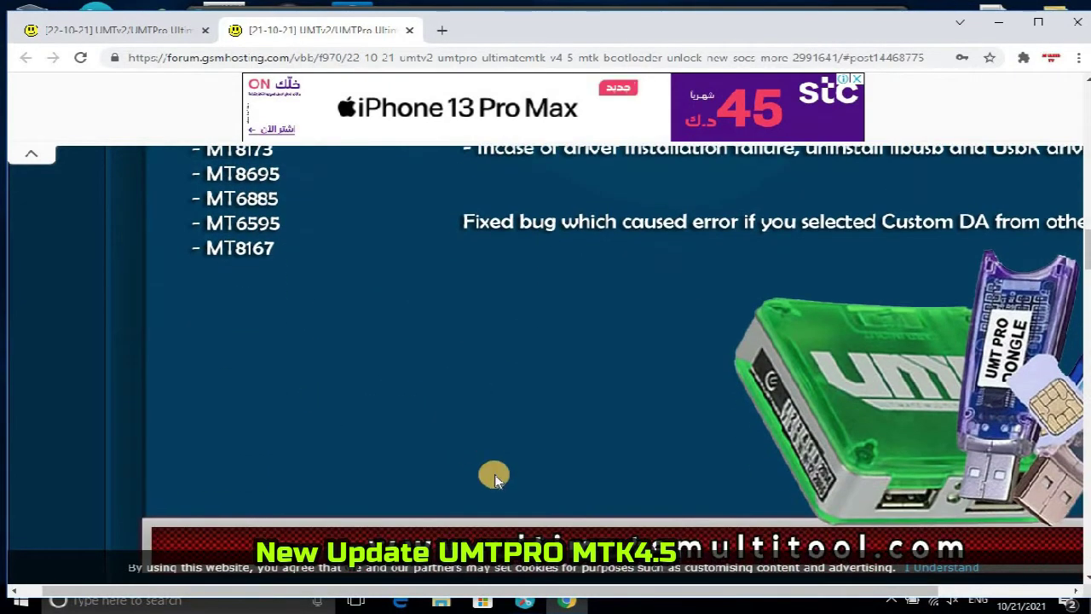
scroll(550, 588, "down", 1)
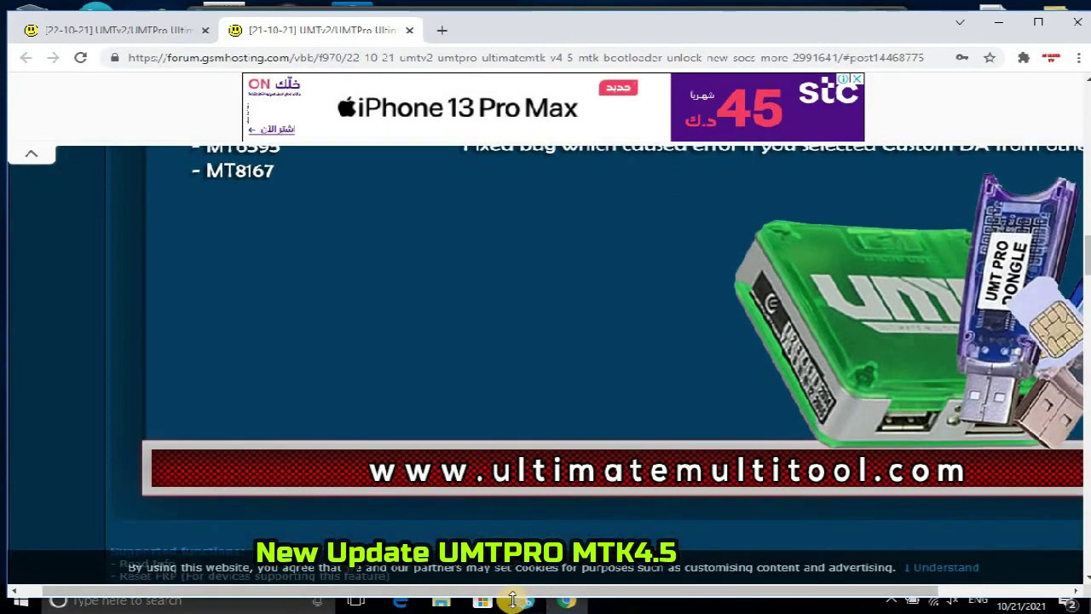
scroll(562, 594, "right", 3)
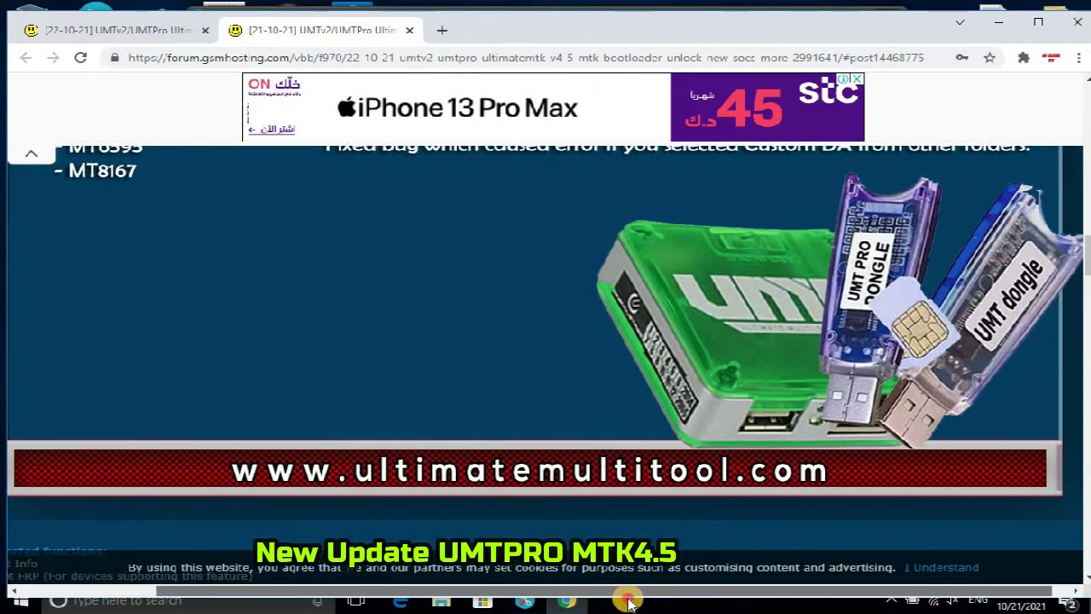
scroll(652, 546, "up", 1)
scroll(665, 530, "down", 2)
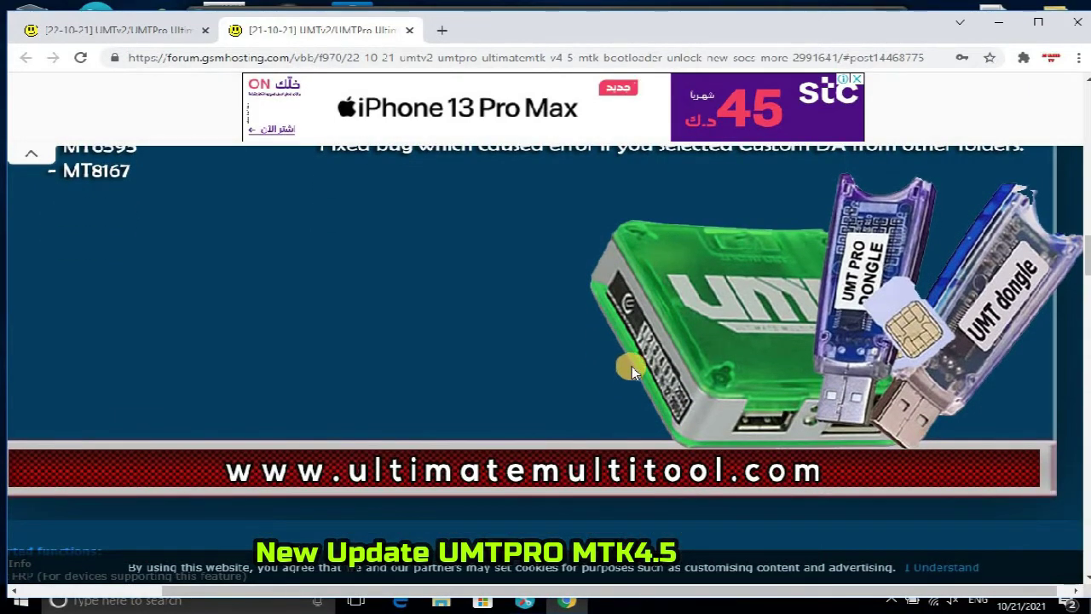
scroll(632, 367, "down", 6)
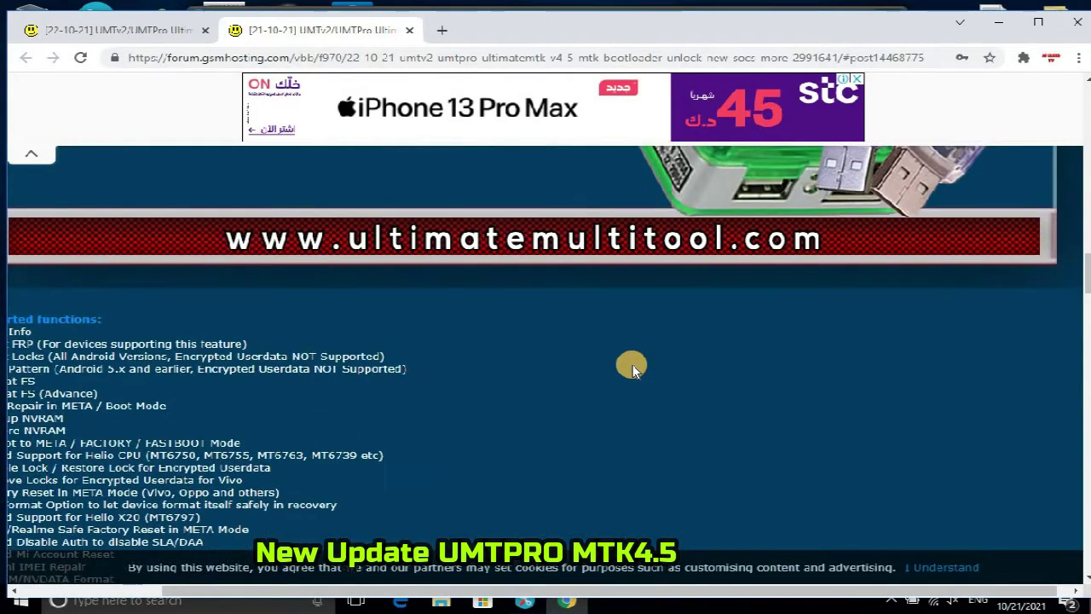
left_click_drag(526, 590, 317, 588)
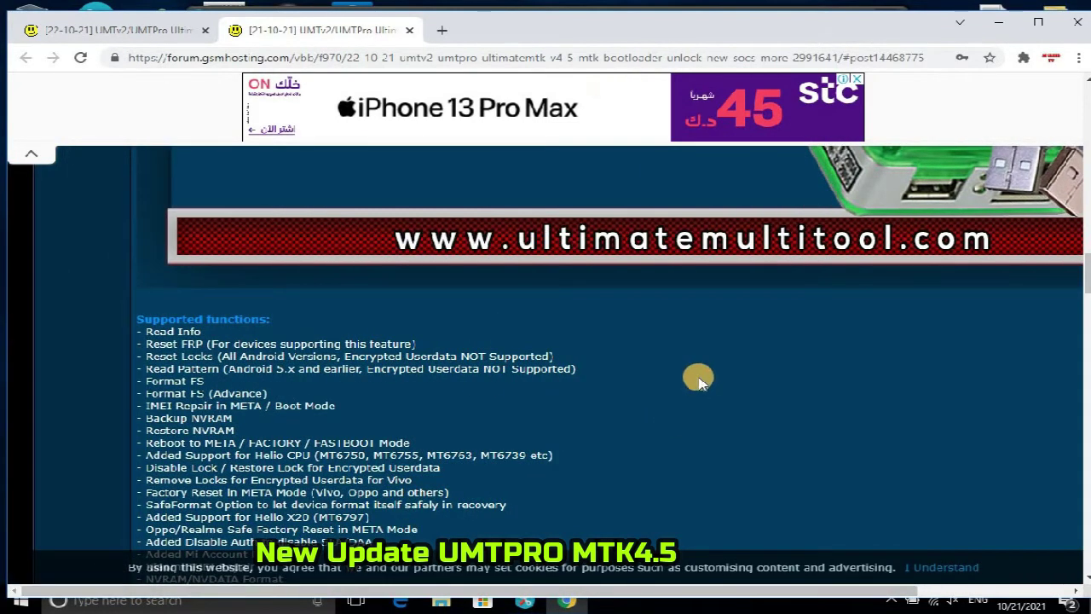
Step: Read the post's text on MTK One Click, chipset support, the new security bypass method and bug fixes, dismissing the ad banner
scroll(818, 460, "down", 3)
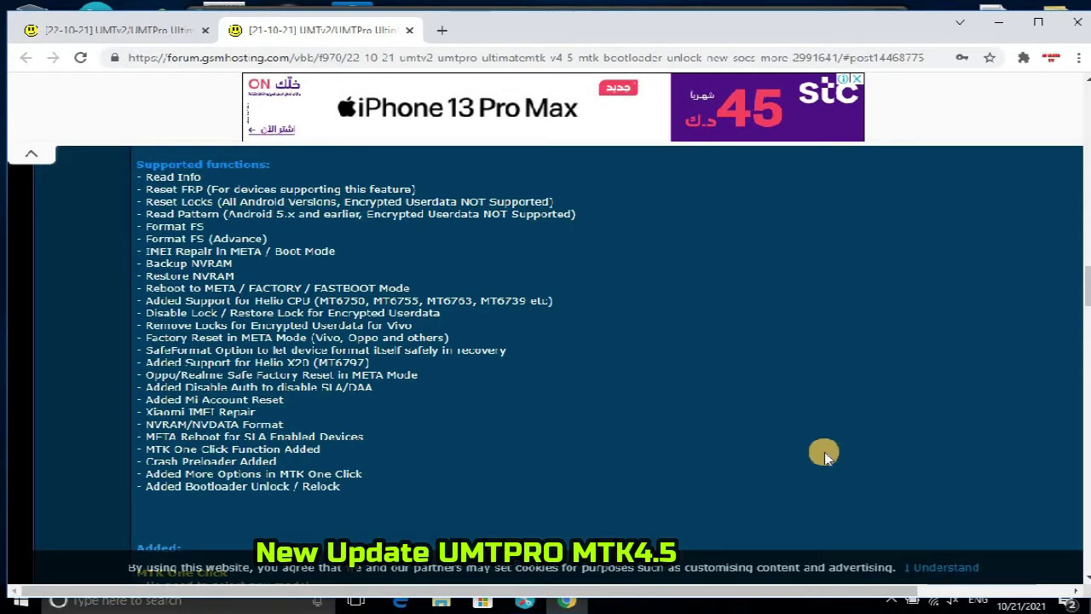
scroll(371, 562, "down", 3)
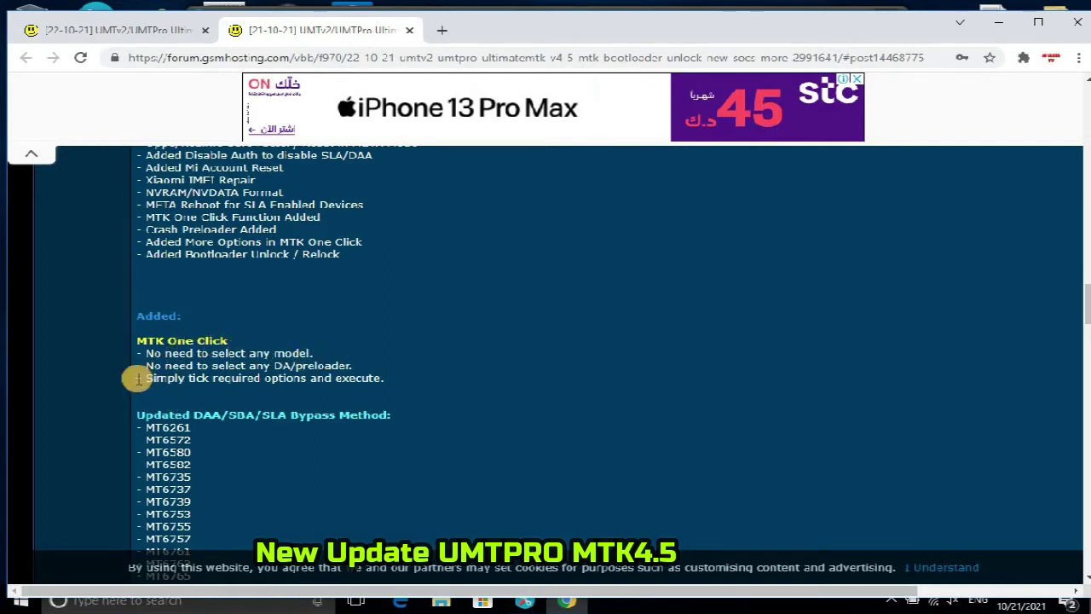
scroll(460, 420, "down", 3)
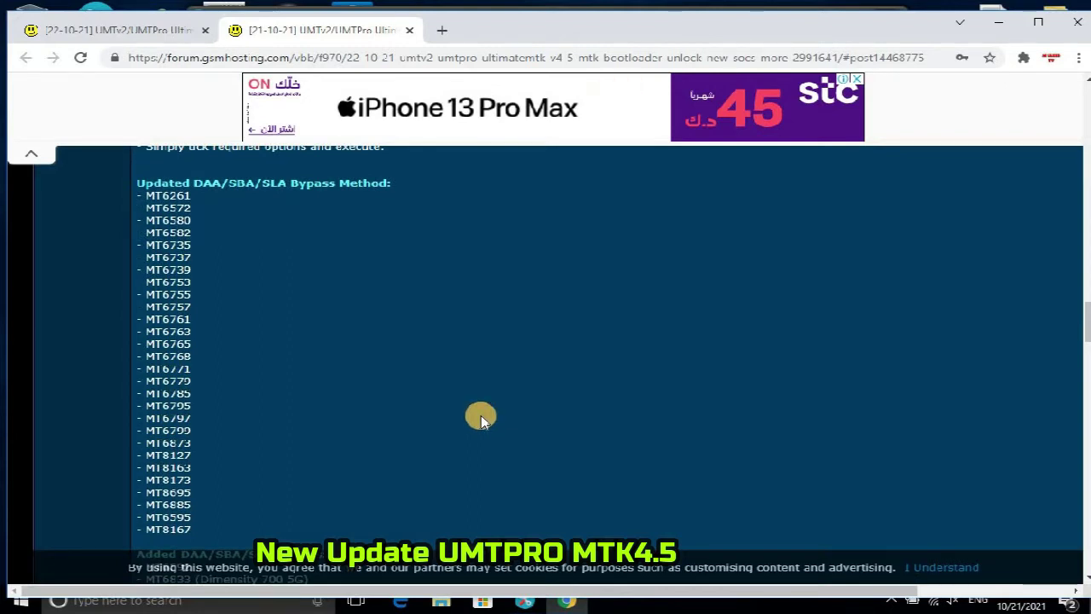
left_click(857, 78)
scroll(649, 232, "down", 3)
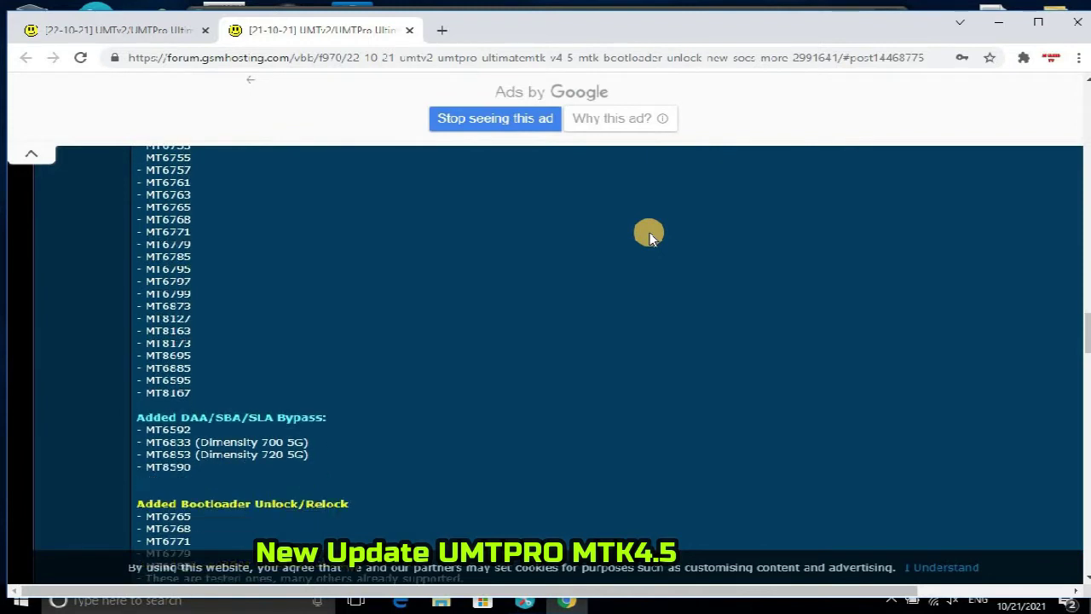
scroll(652, 232, "down", 2)
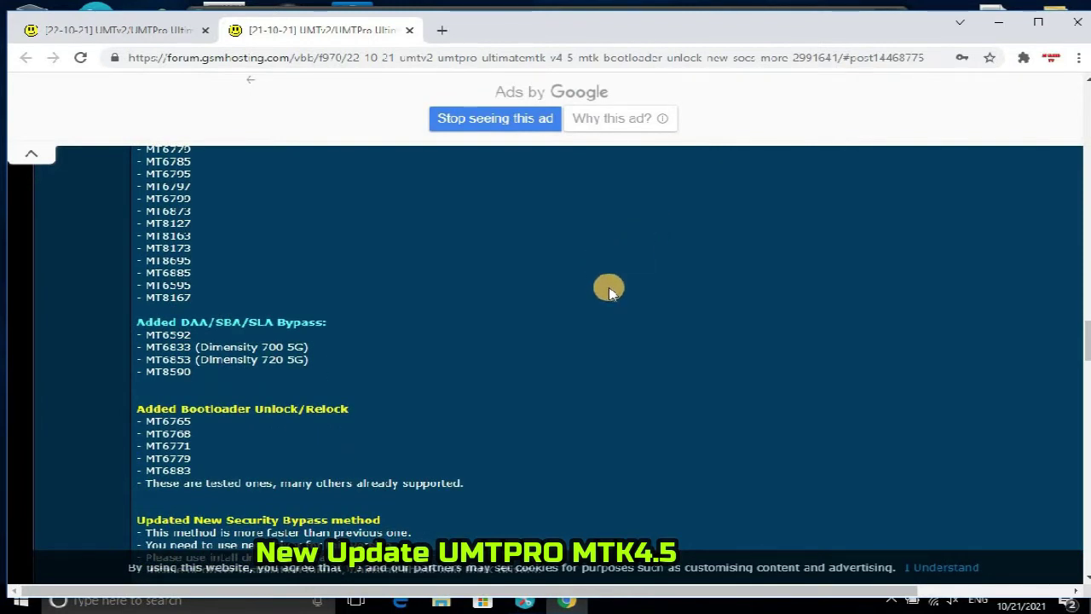
scroll(614, 290, "down", 4)
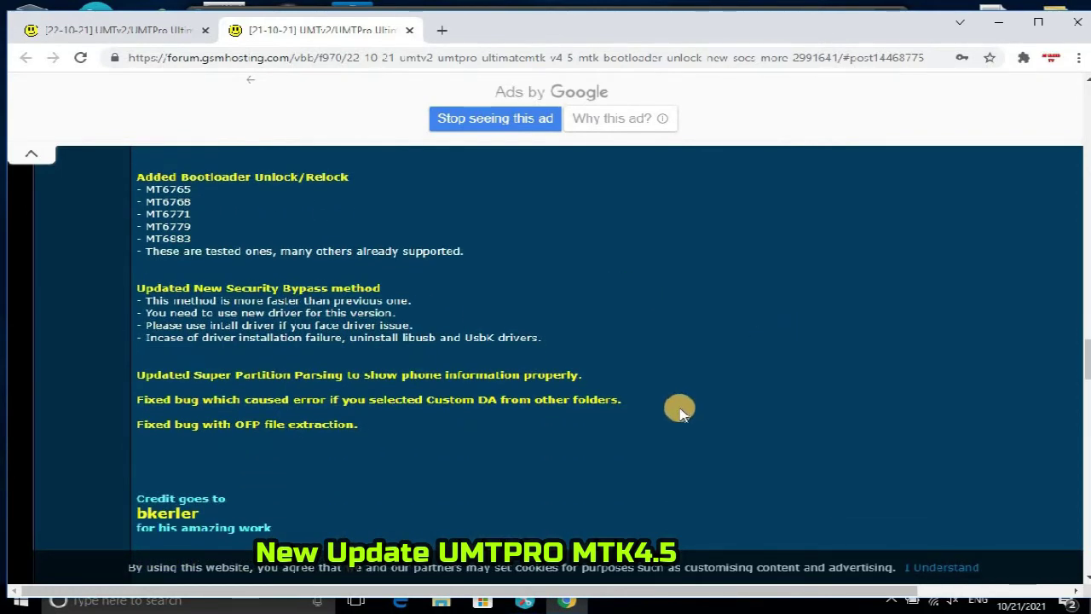
scroll(681, 408, "down", 3)
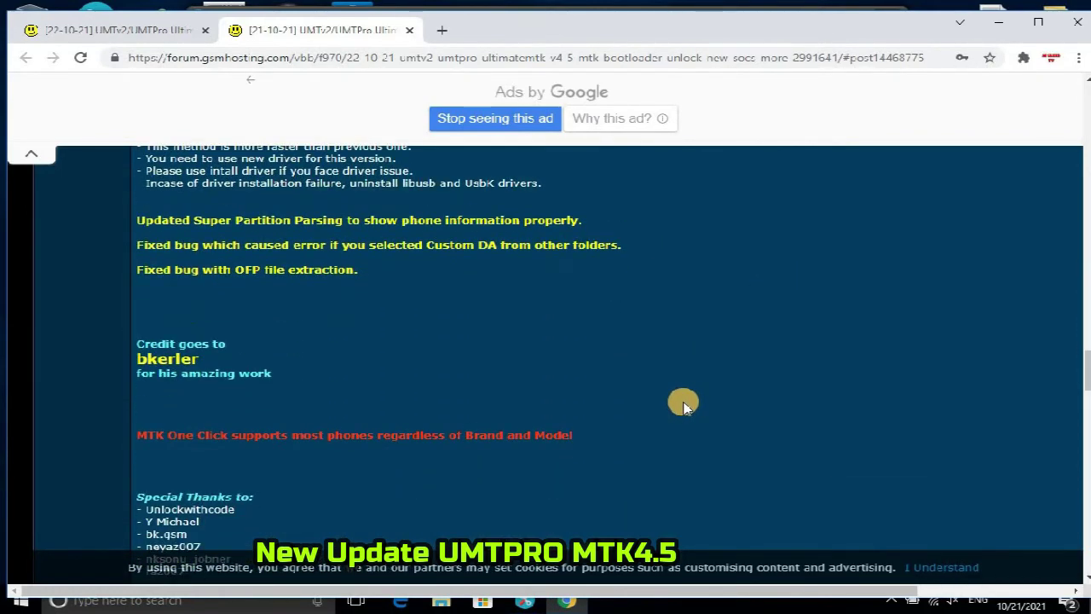
Step: Read the rest of the UltimateMTK v4.5 post, including the important notes, warning and download links, skim the replies, and minimize the browser
scroll(684, 402, "down", 1)
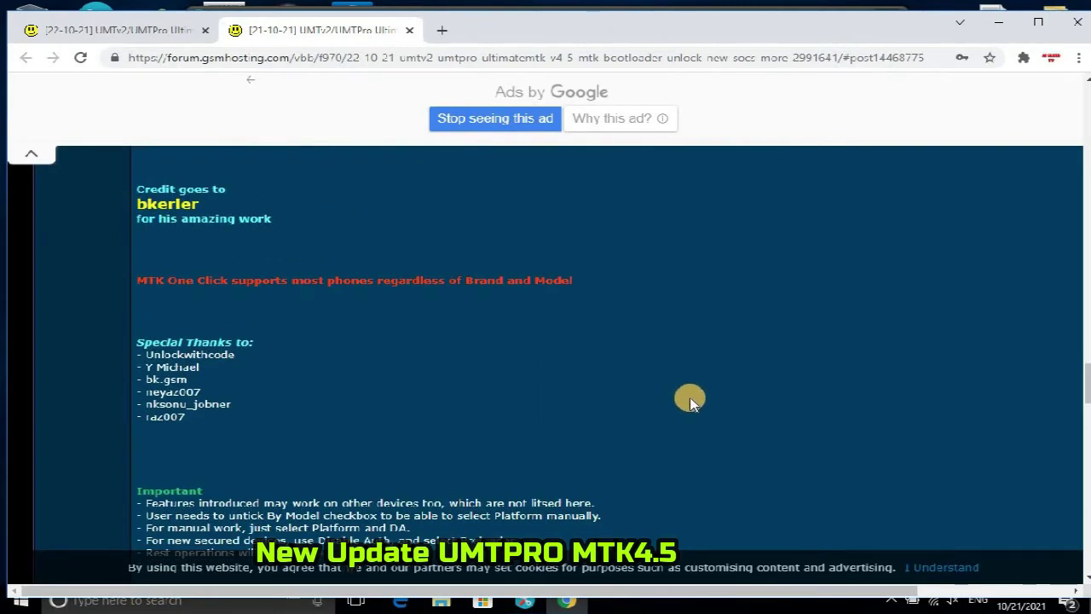
scroll(691, 400, "down", 3)
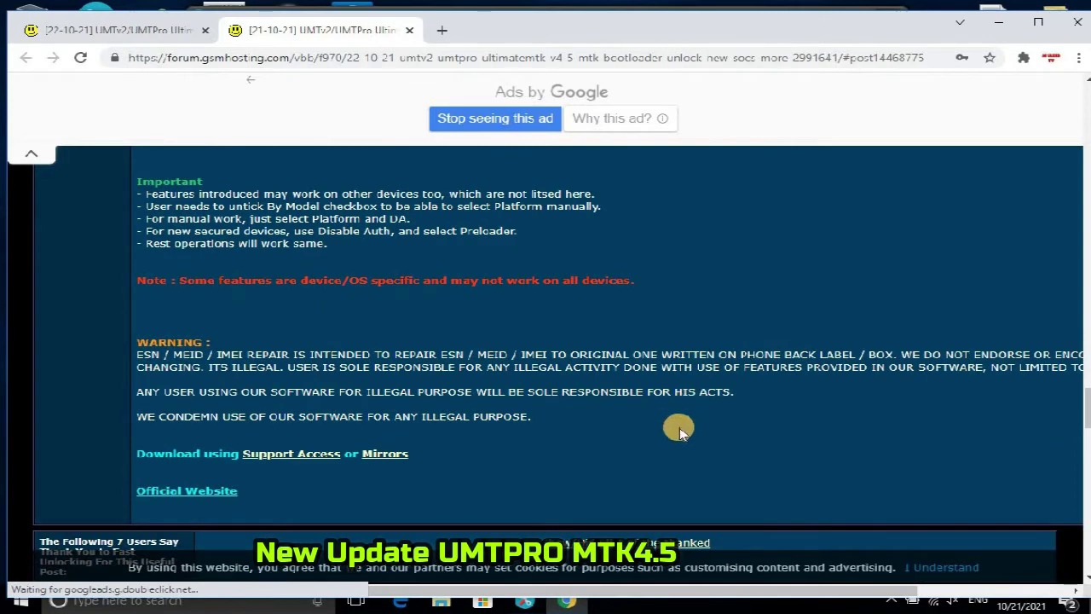
scroll(663, 422, "down", 1)
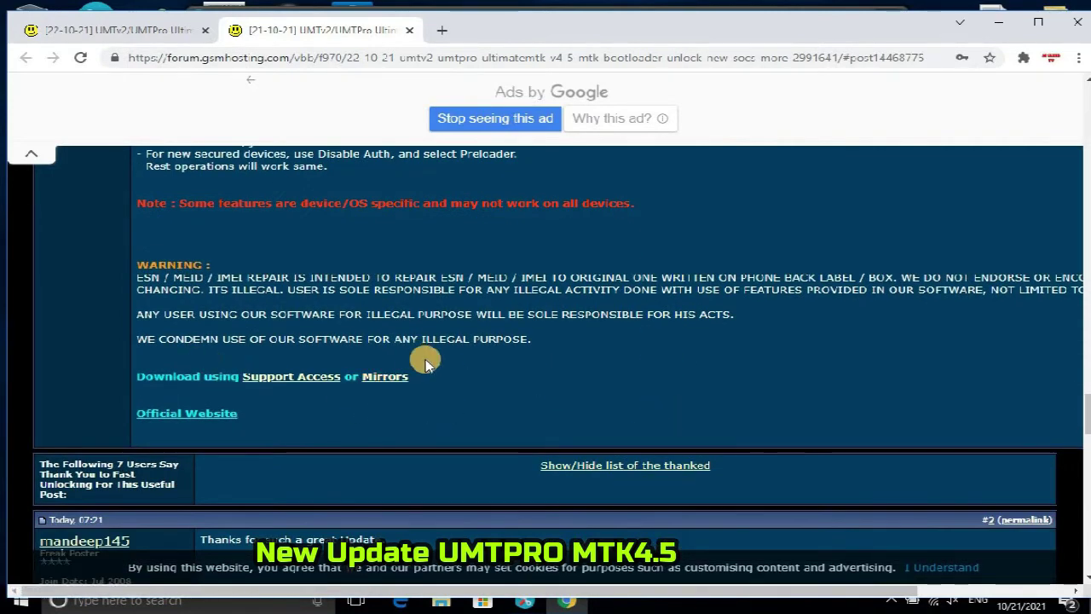
scroll(426, 362, "down", 4)
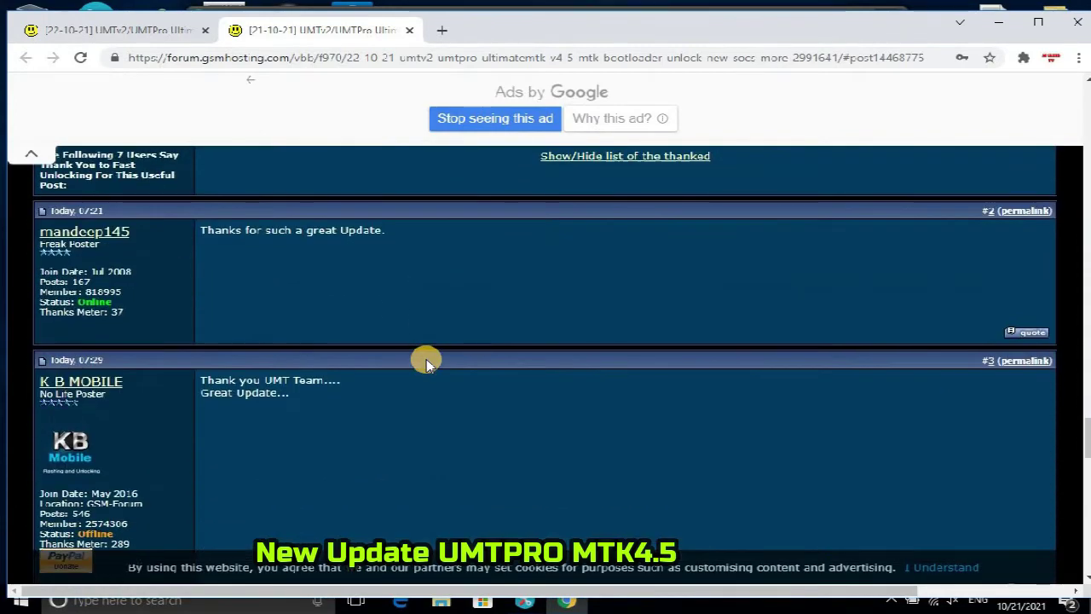
scroll(428, 361, "down", 3)
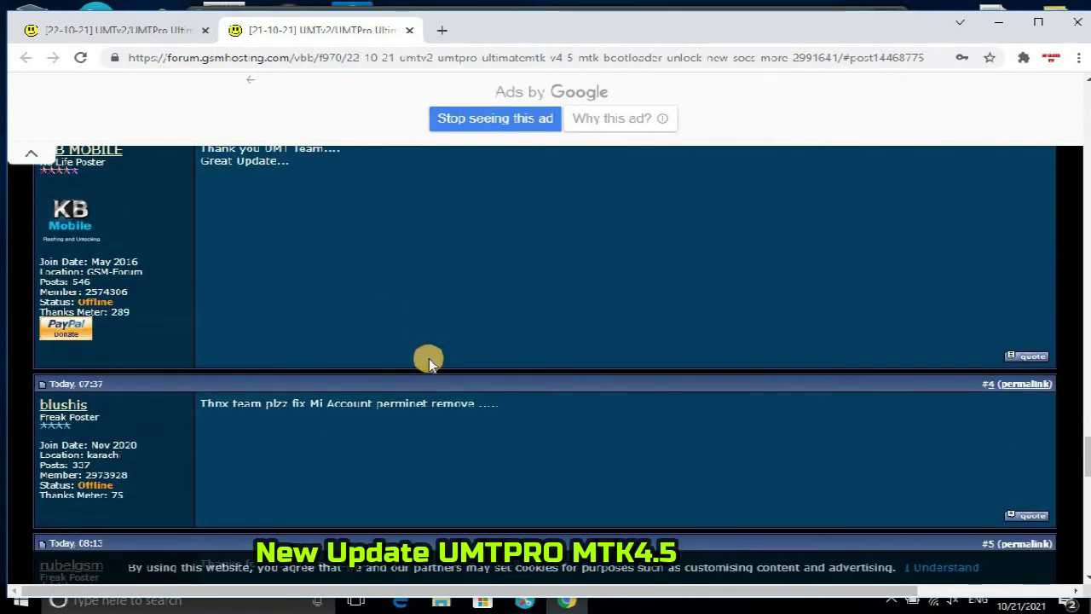
scroll(430, 357, "down", 3)
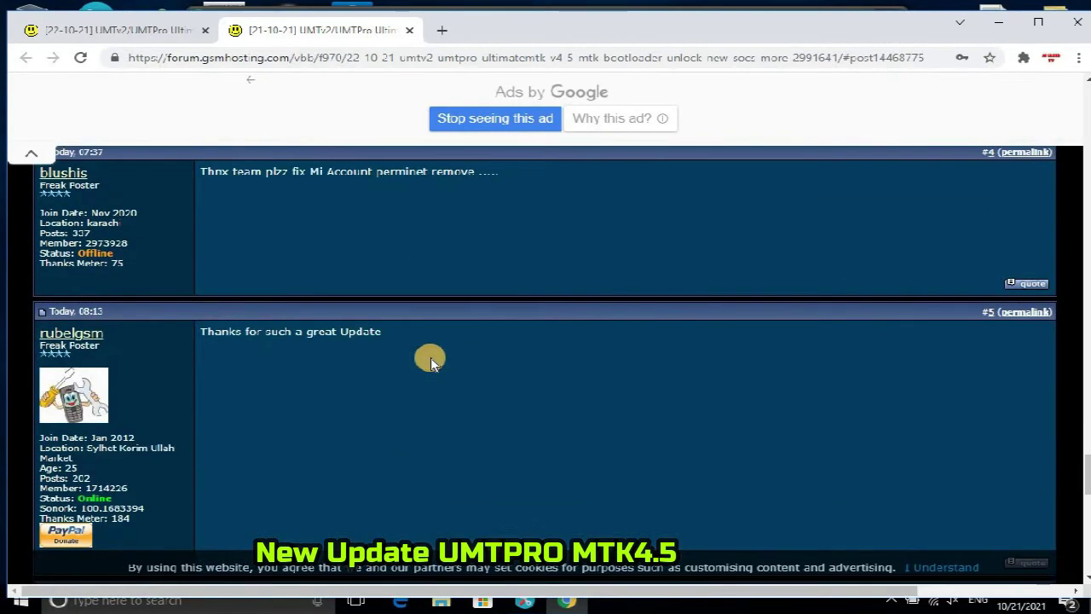
scroll(431, 357, "down", 4)
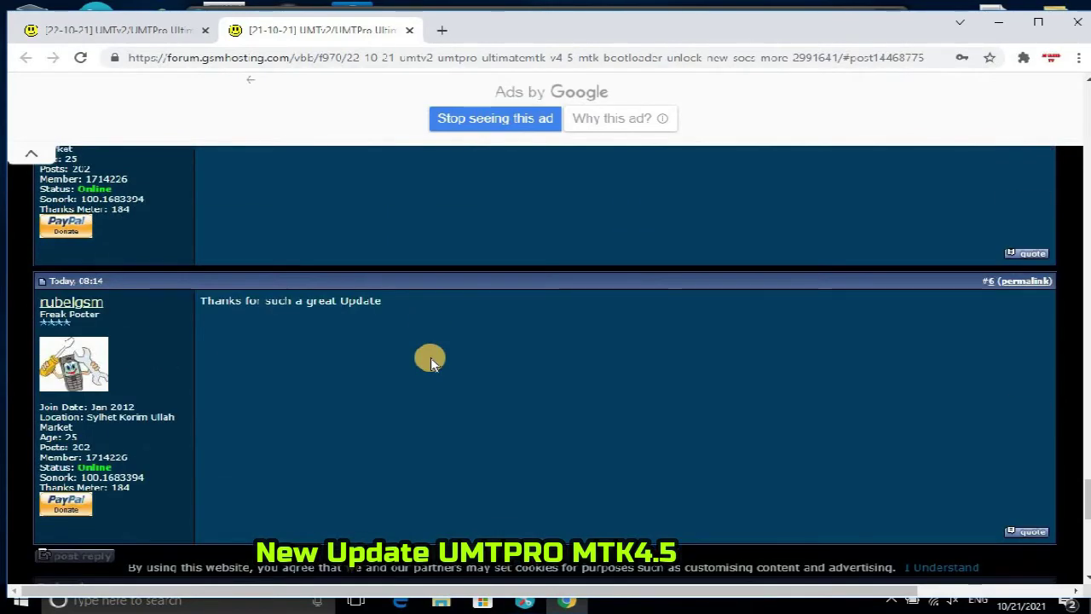
scroll(430, 357, "down", 4)
scroll(431, 357, "up", 15)
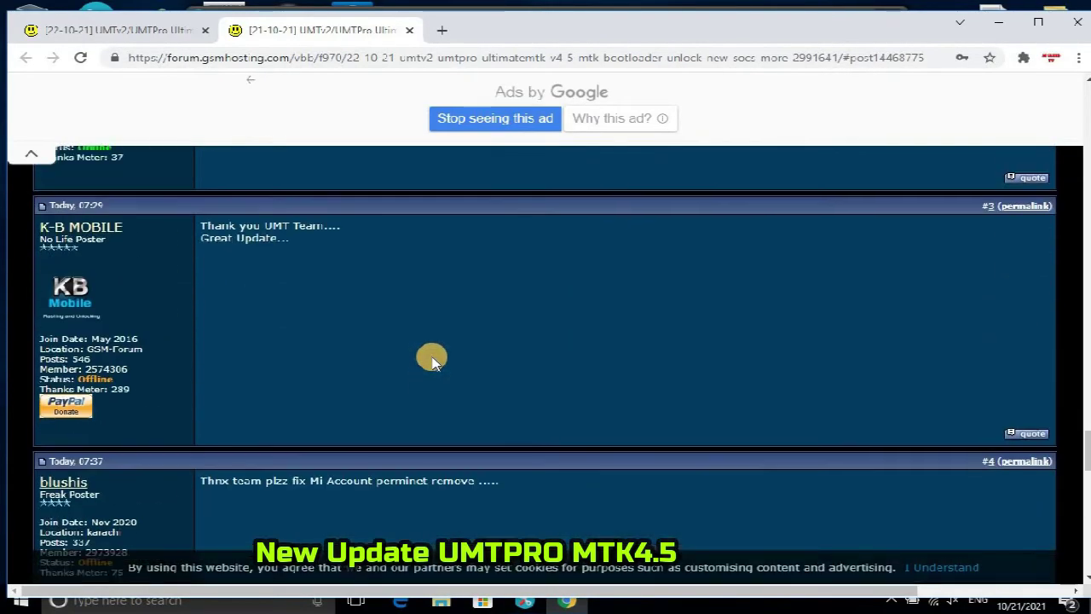
scroll(430, 357, "up", 20)
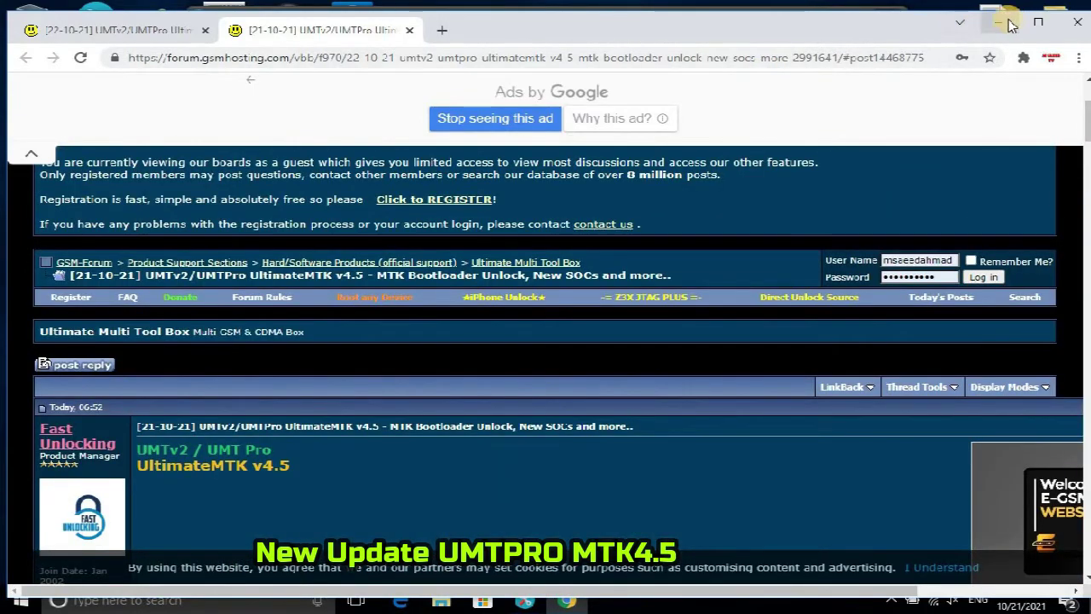
left_click(1009, 27)
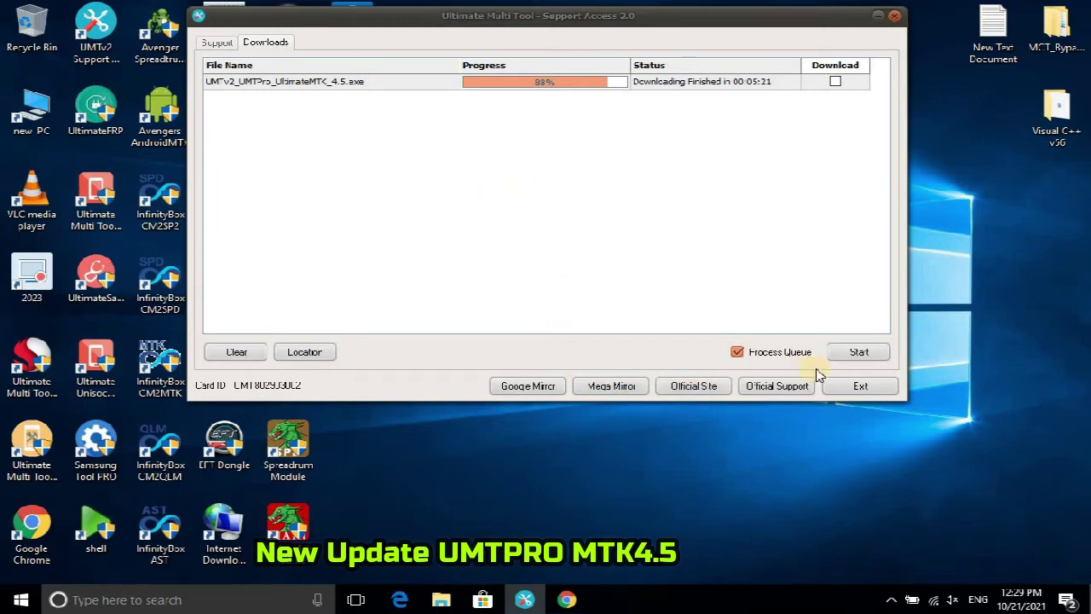
Step: Open the download location from Support Access and try to move the UMTv2_UMTPro_UltimateMTK_4.5 installer to the desktop
left_click(322, 354)
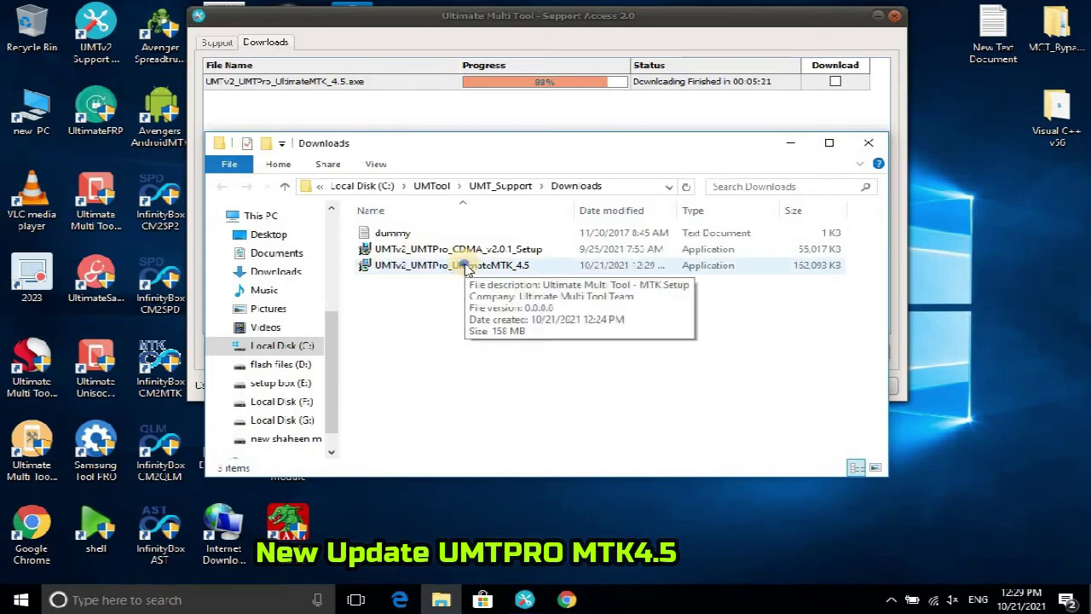
double_click(464, 266)
right_click(466, 267)
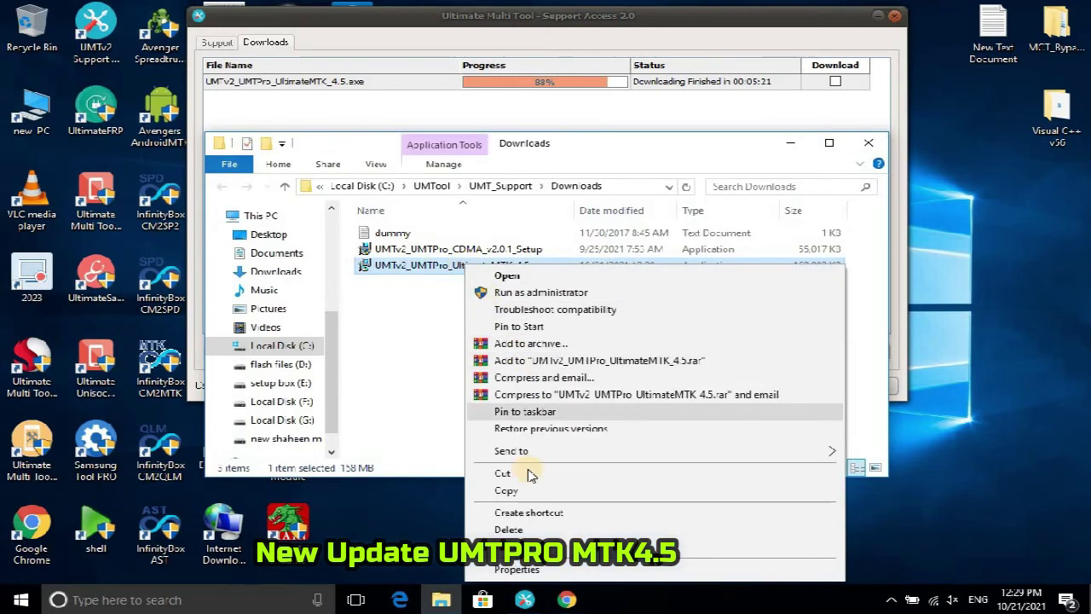
left_click(501, 477)
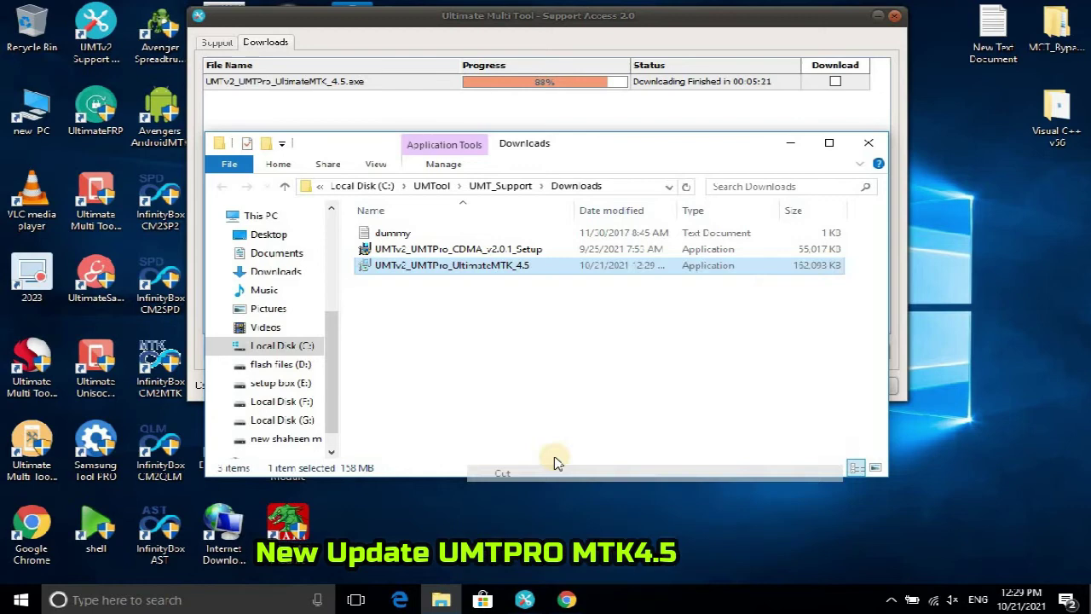
right_click(972, 246)
left_click(973, 289)
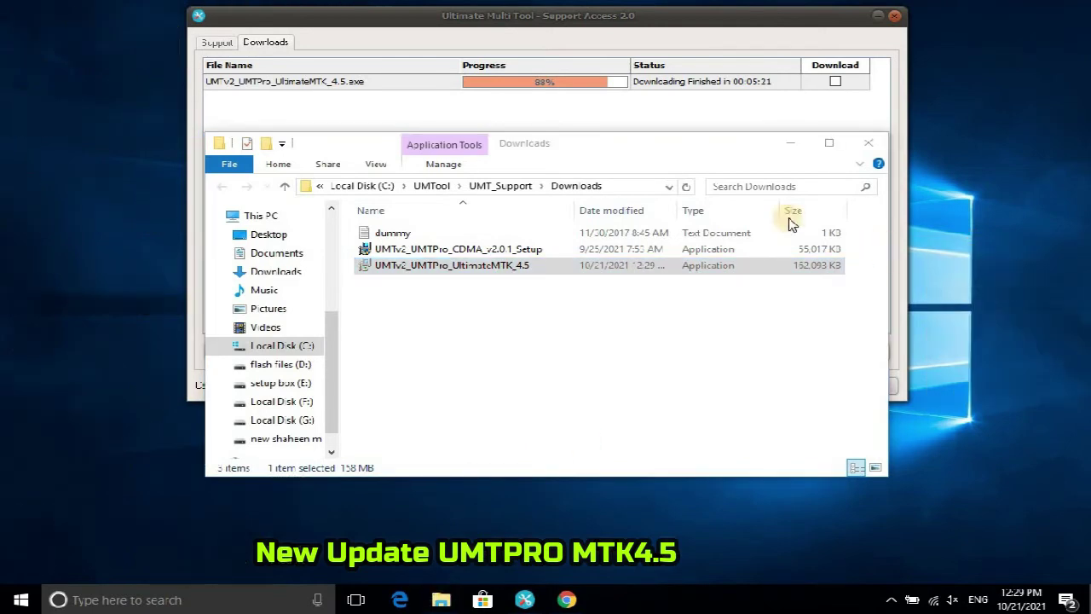
left_click(868, 142)
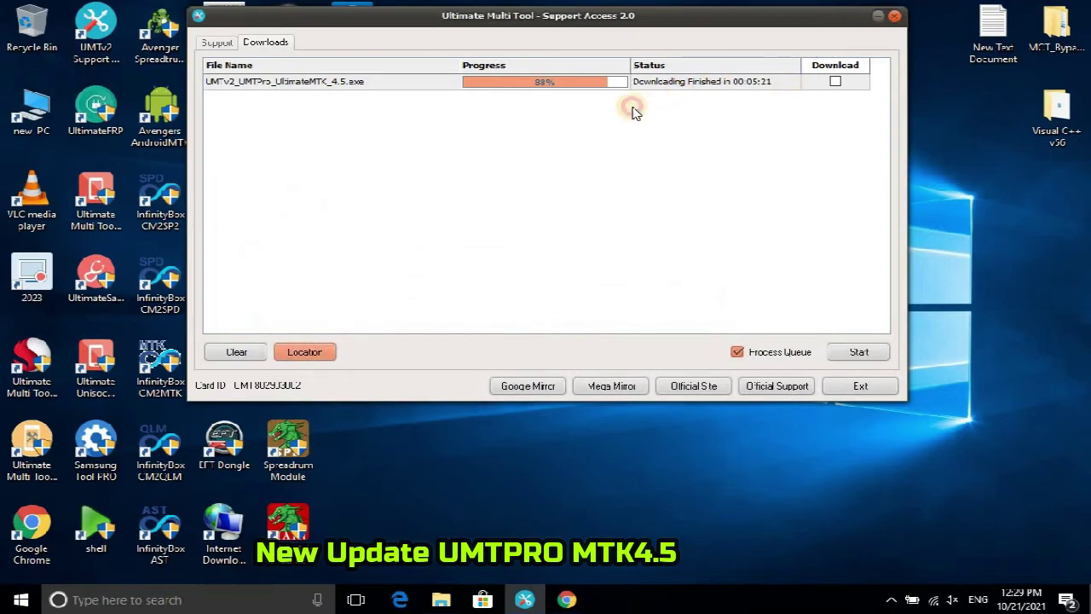
Step: Check the desktop area behind the Support Access window for the installer file
left_click_drag(748, 24, 853, 267)
left_click_drag(733, 201, 685, 142)
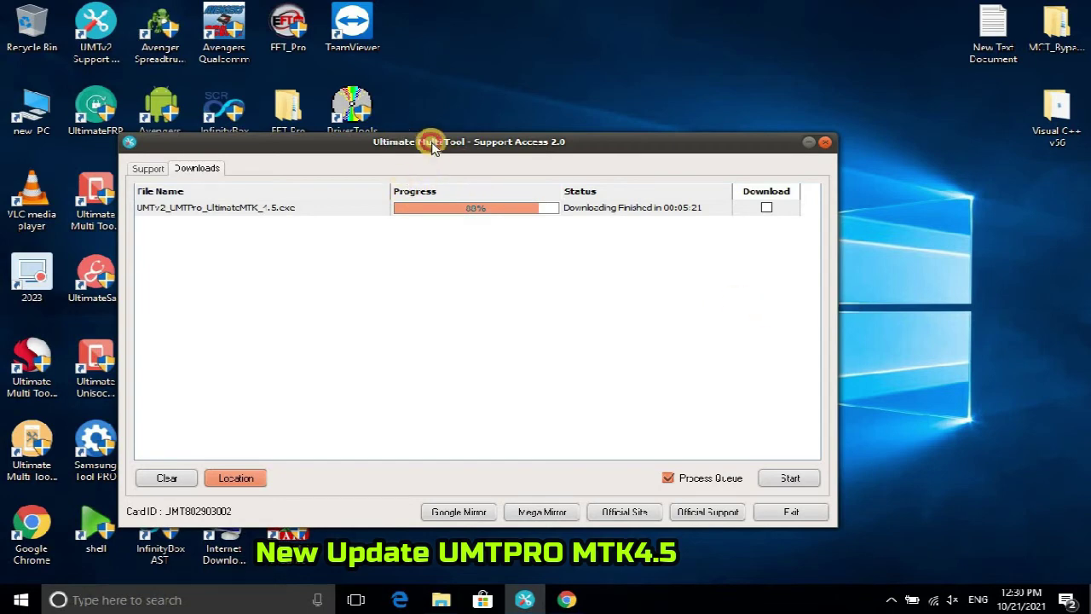
left_click_drag(407, 147, 665, 128)
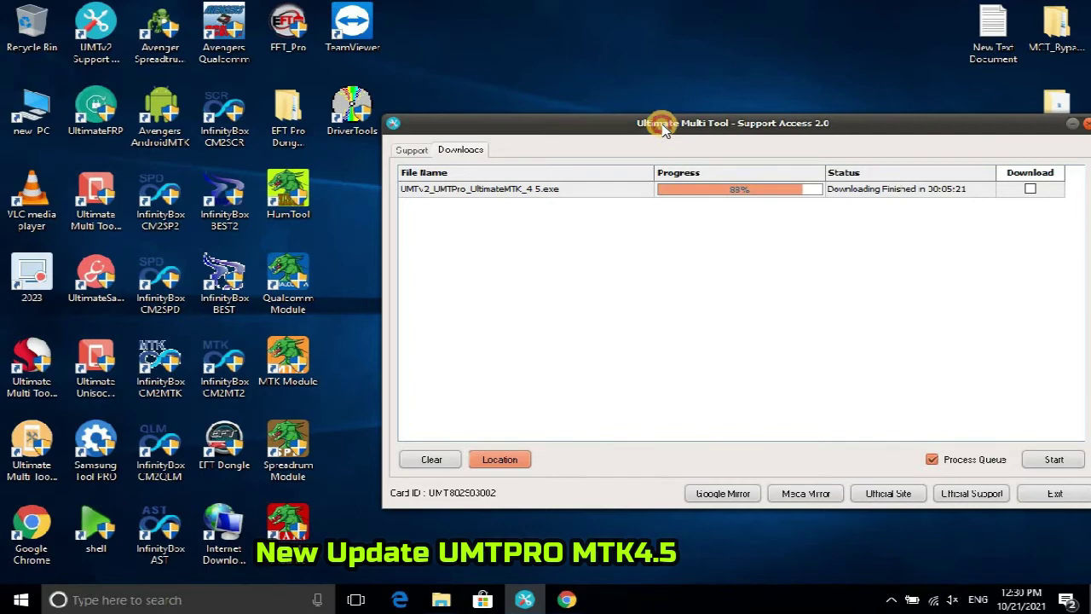
left_click_drag(665, 128, 335, 116)
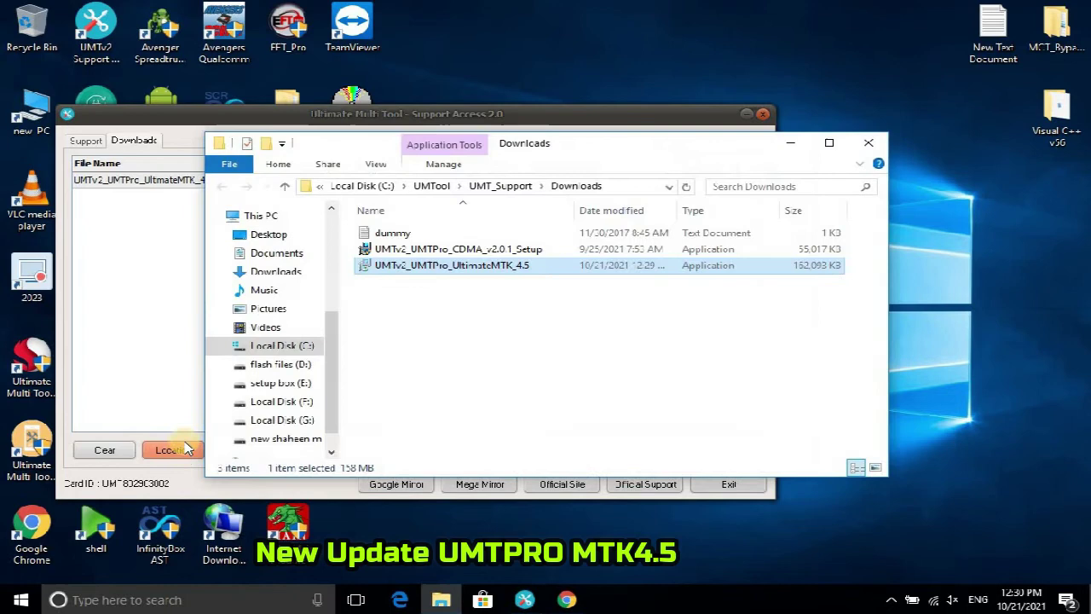
Step: Move the UMTv2_UMTPro_UltimateMTK_4.5 installer from the UMT_Support Downloads folder to the desktop and close the folder
right_click(466, 265)
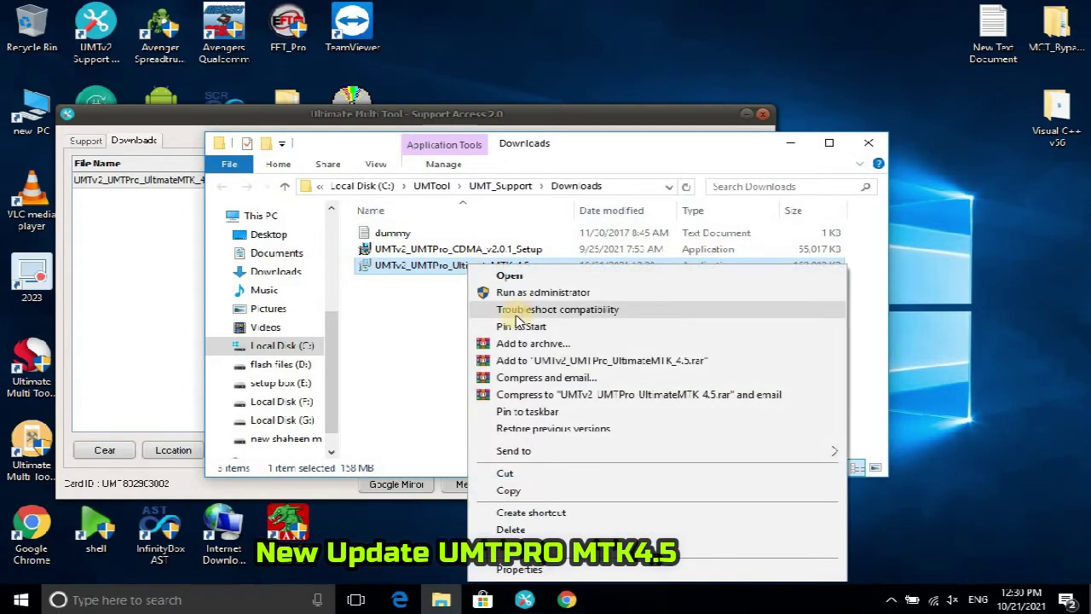
left_click(516, 474)
left_click(1005, 235)
right_click(1004, 236)
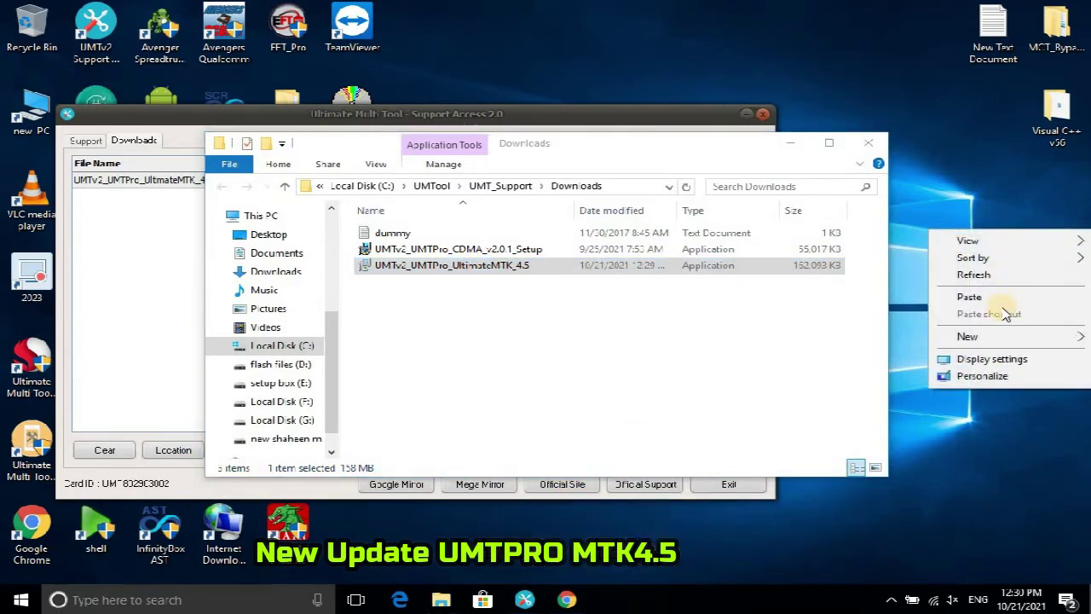
left_click(1005, 298)
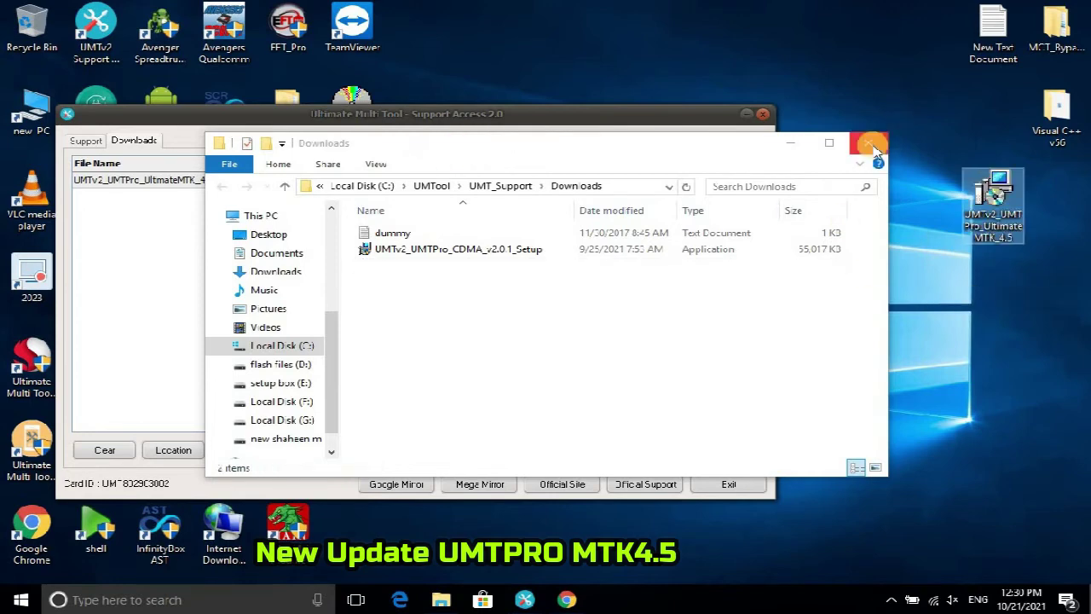
left_click(866, 143)
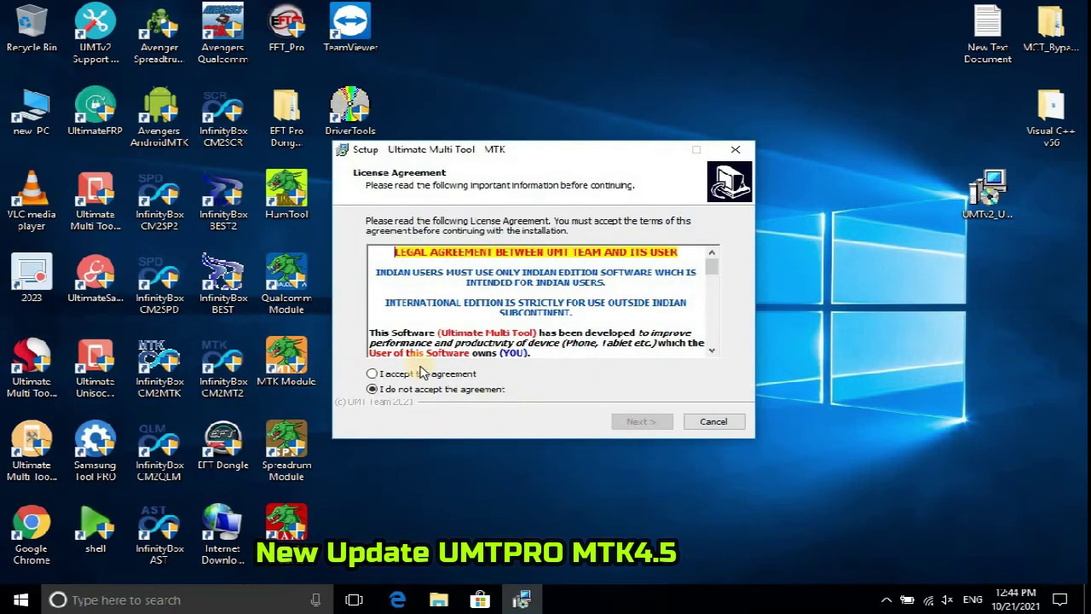
Step: Accept the license agreement and install Ultimate Multi Tool - MTK with desktop and Quick Launch shortcuts, completing the setup wizard
left_click(439, 378)
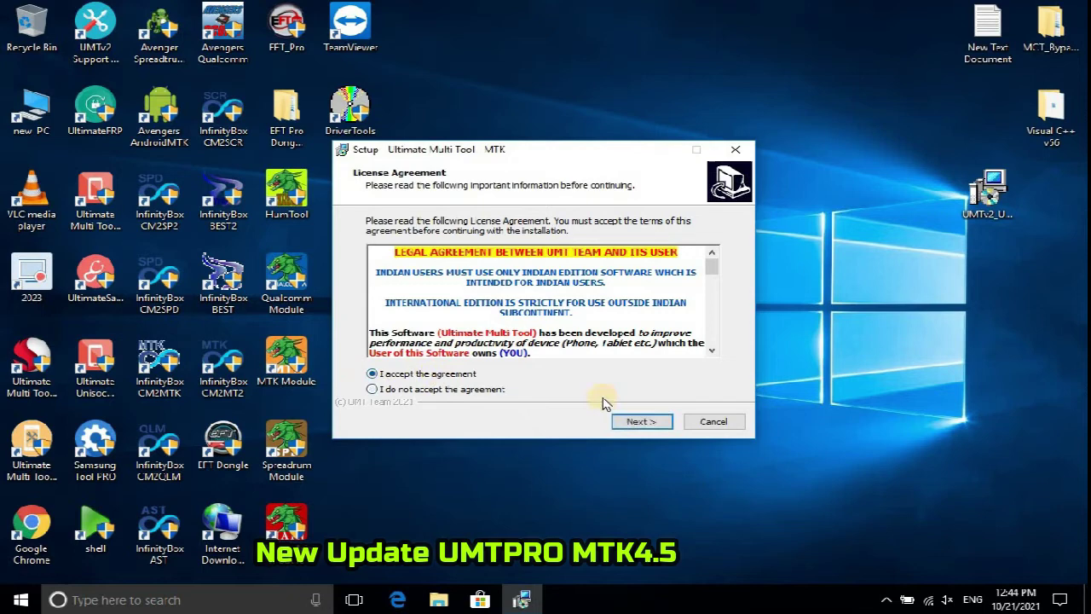
left_click(643, 421)
left_click(646, 426)
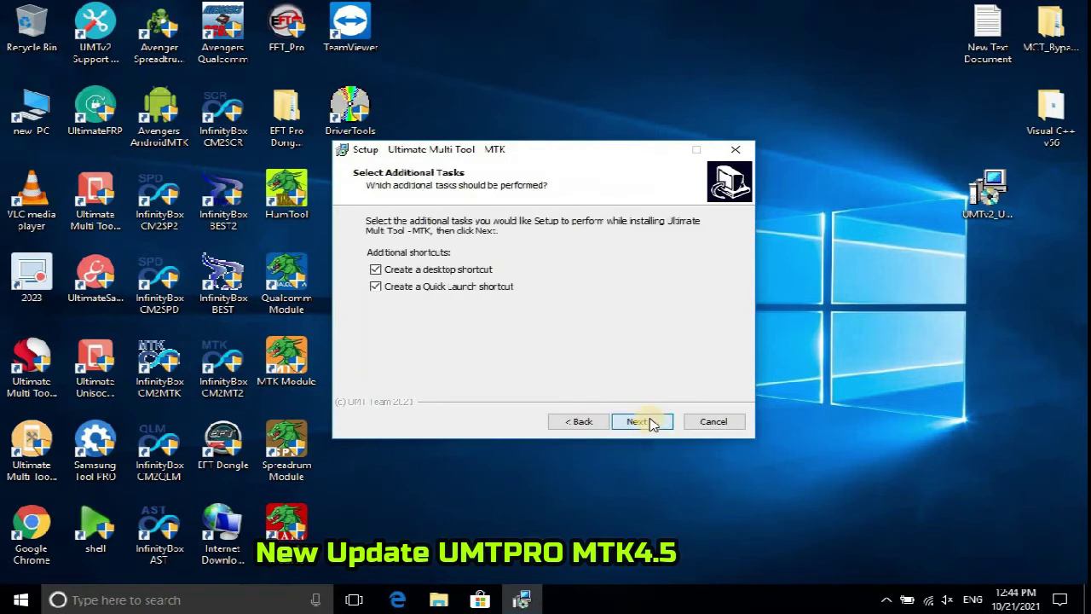
left_click(635, 421)
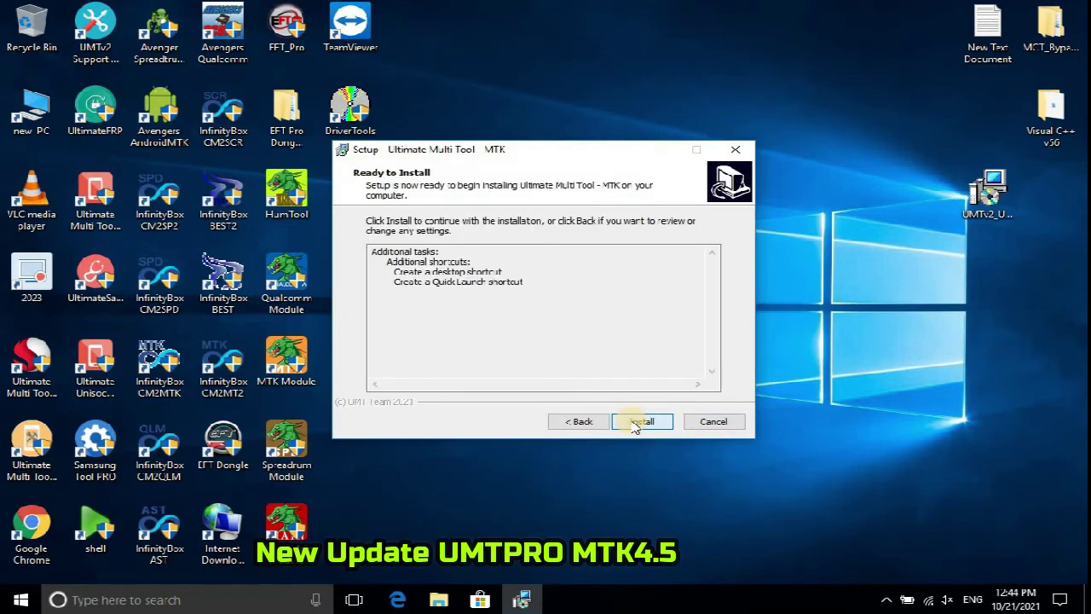
left_click(635, 421)
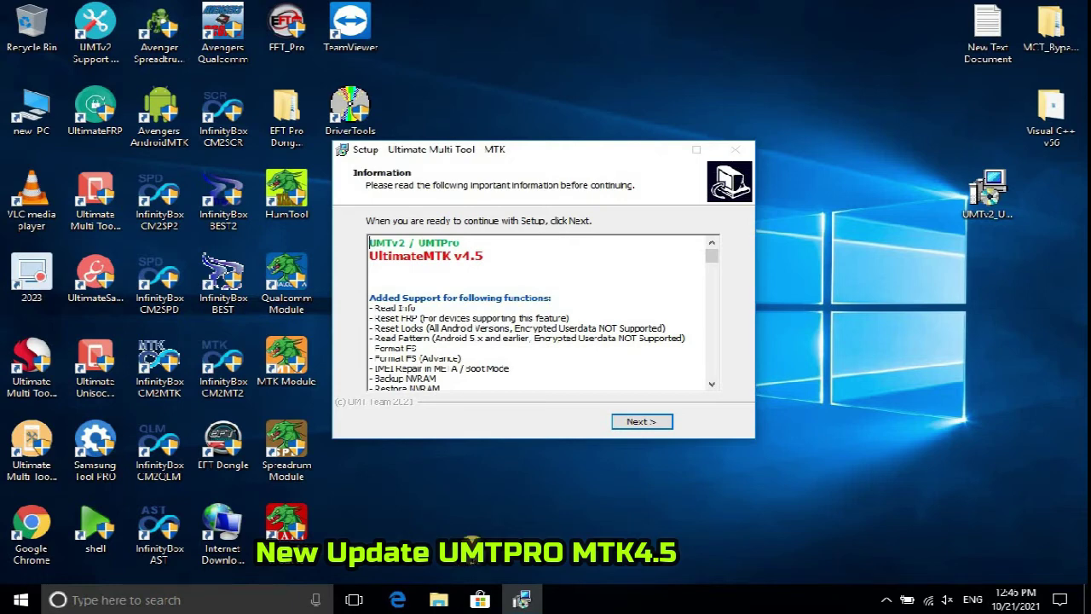
left_click(668, 423)
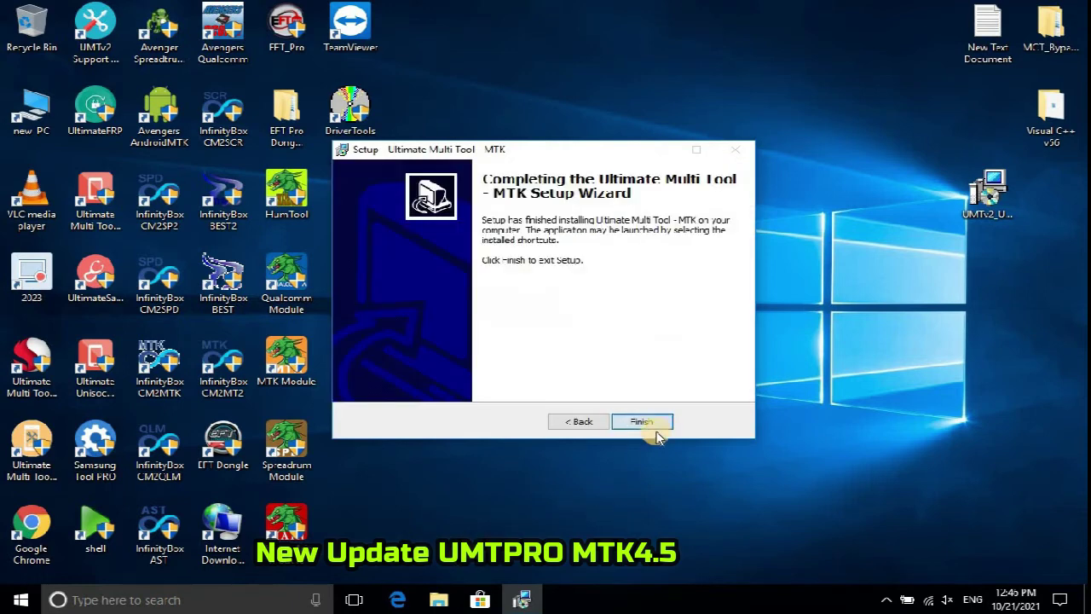
left_click(650, 424)
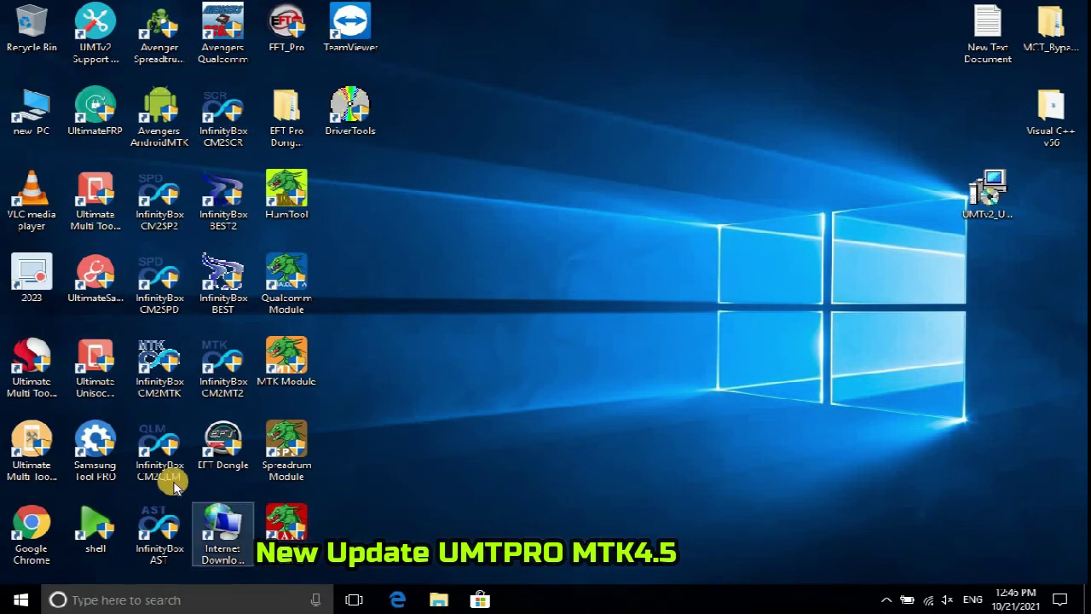
Step: Launch Ultimate Multi Tool - MTK from the desktop and move its window up so that it is fully in view
double_click(95, 196)
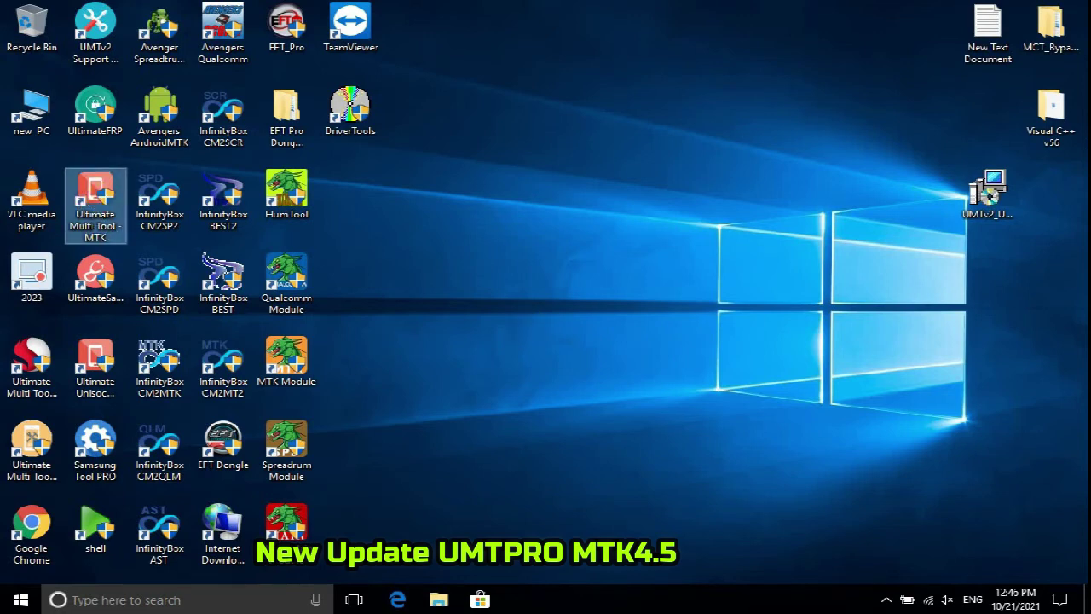
left_click(490, 442)
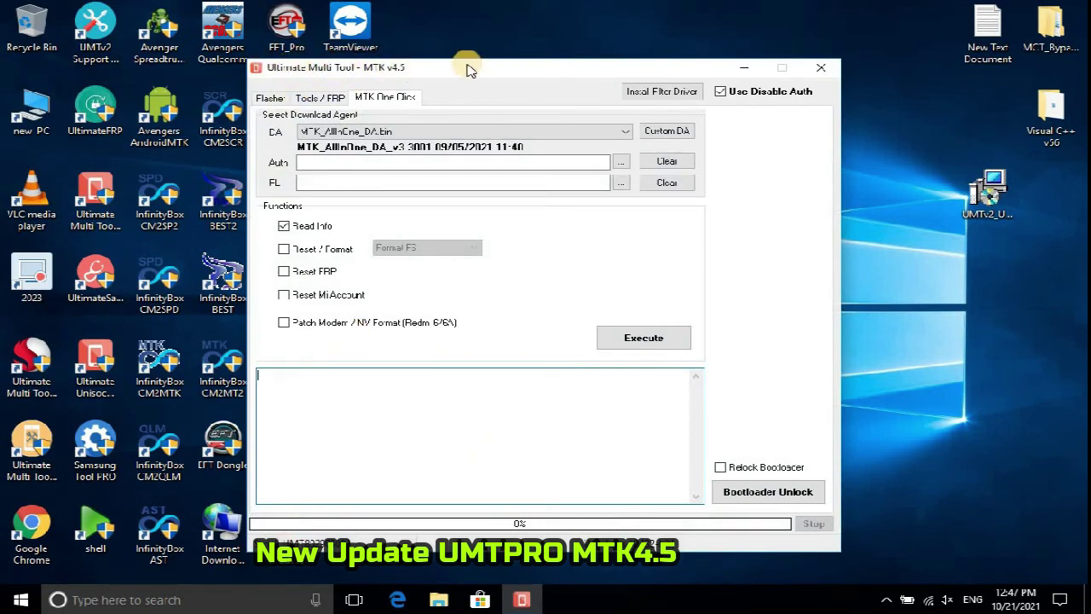
left_click_drag(491, 65, 487, 11)
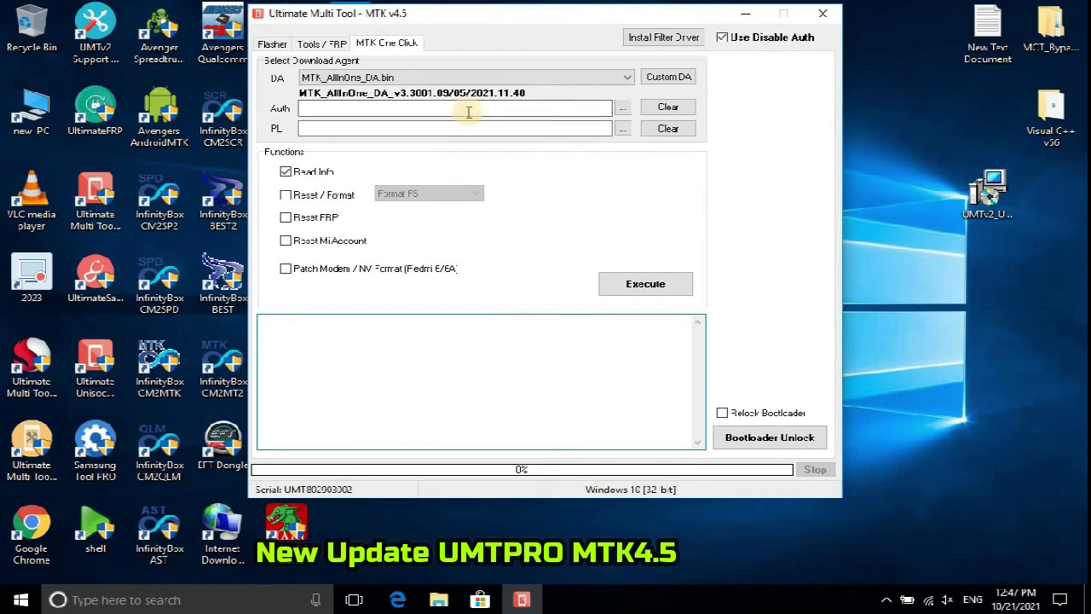
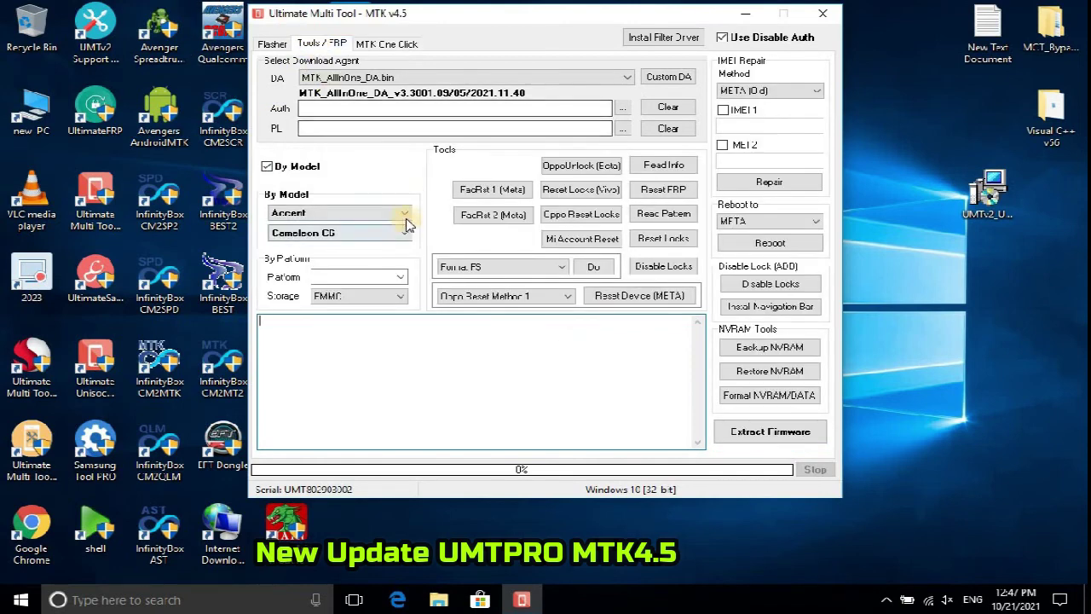
Step: Choose Oppo as the brand for model-based selection in Tools / FRP and look through its supported models
left_click(405, 214)
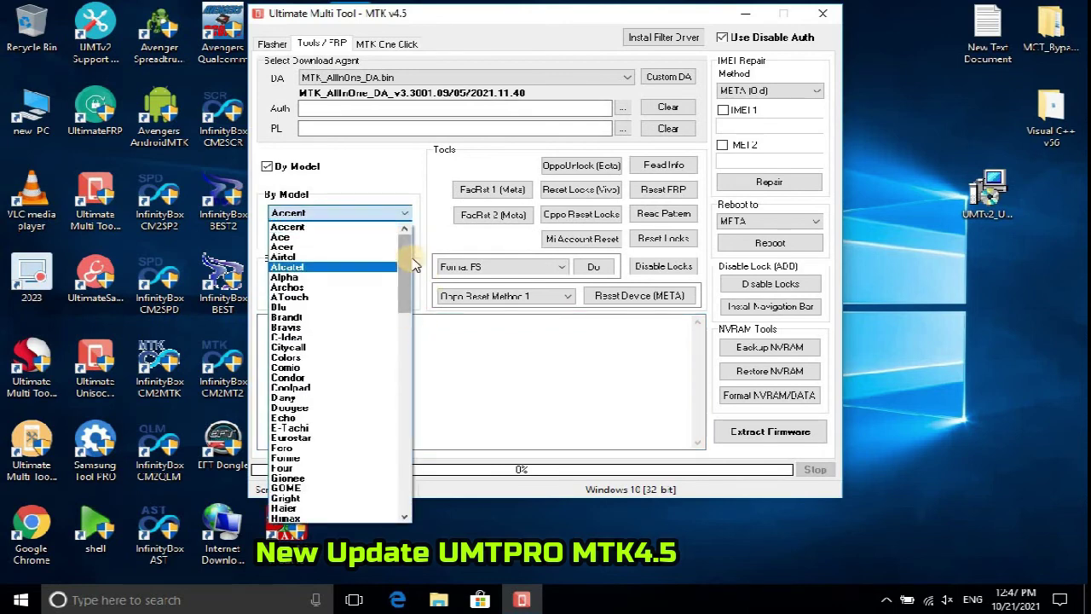
left_click_drag(413, 266, 420, 390)
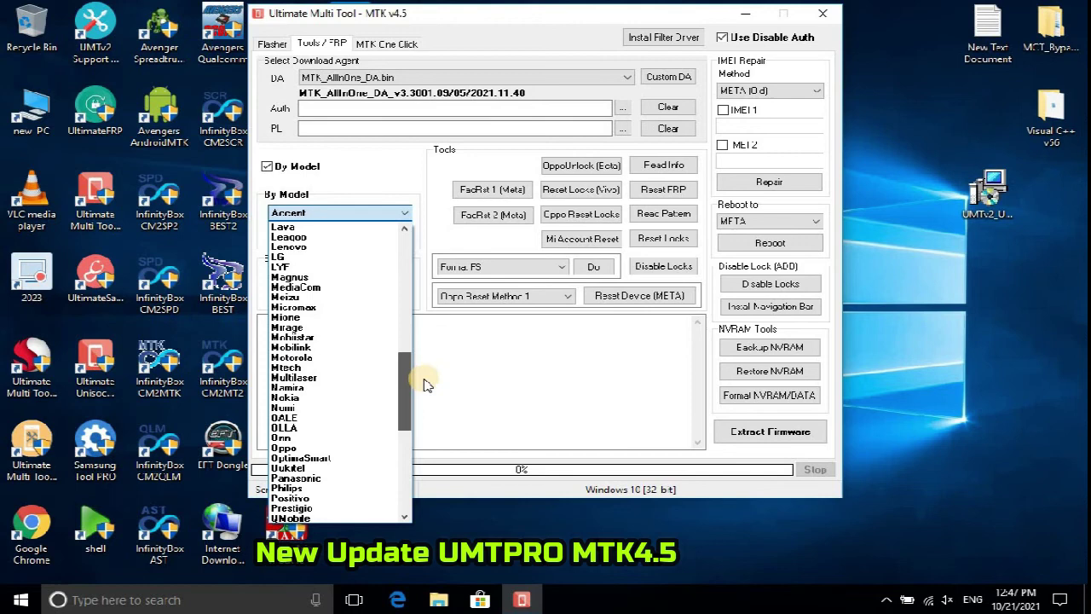
left_click(337, 448)
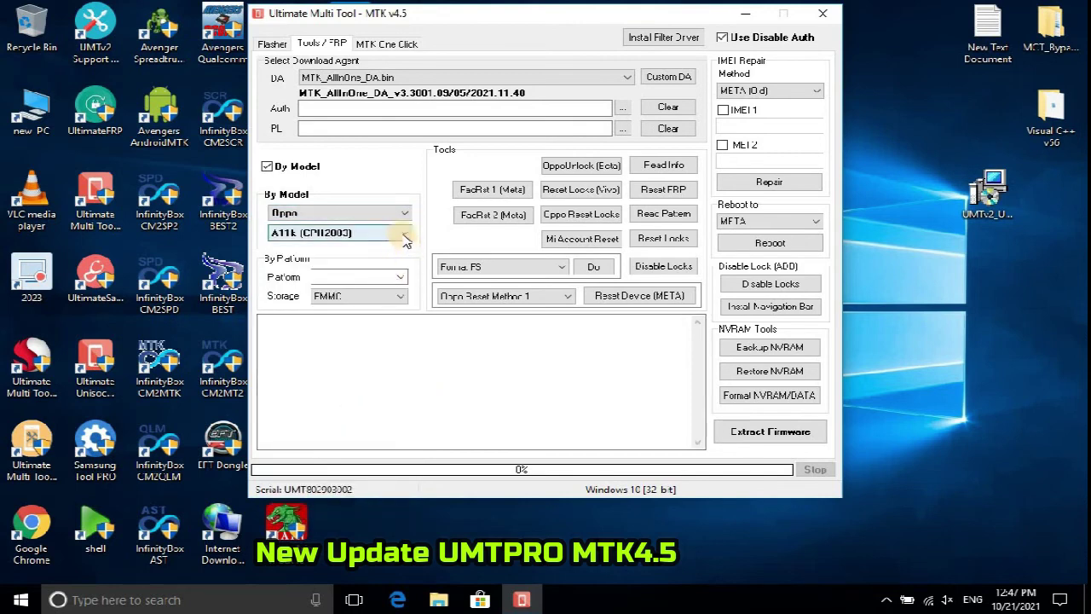
left_click(405, 238)
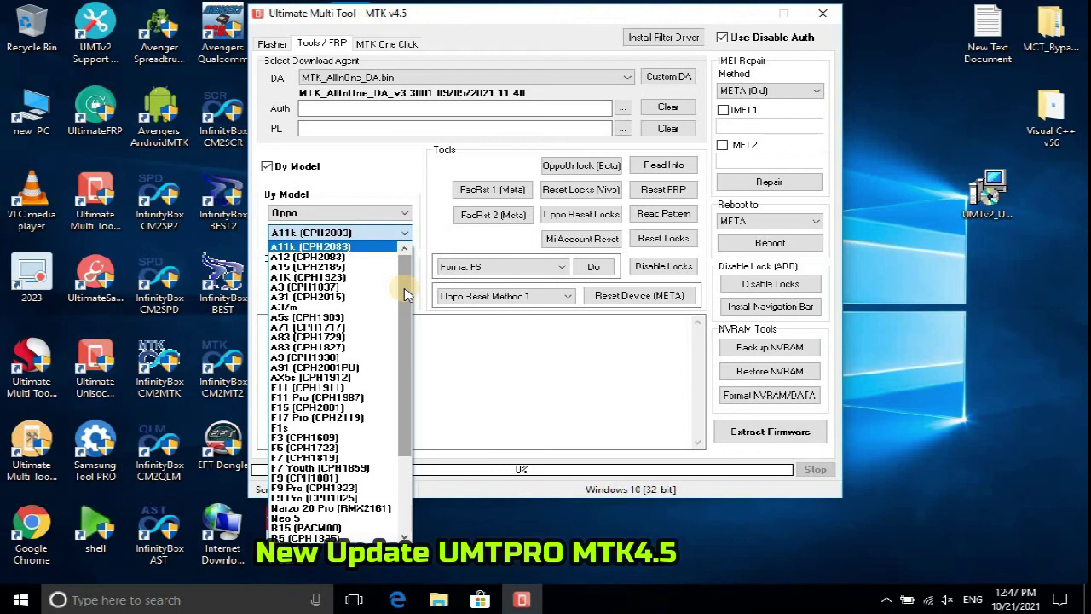
left_click_drag(405, 295, 417, 365)
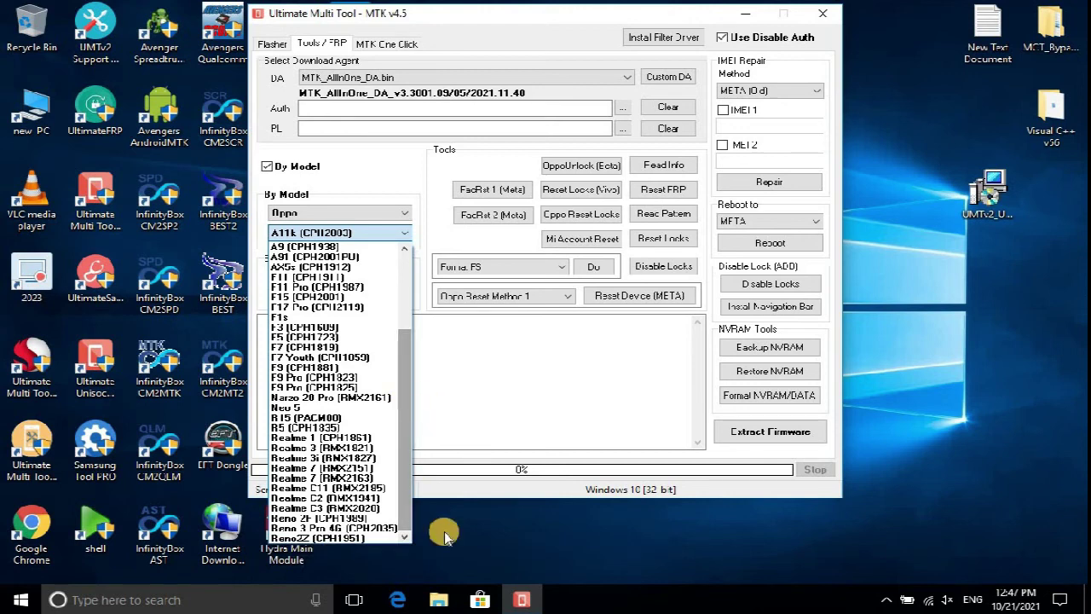
left_click(512, 522)
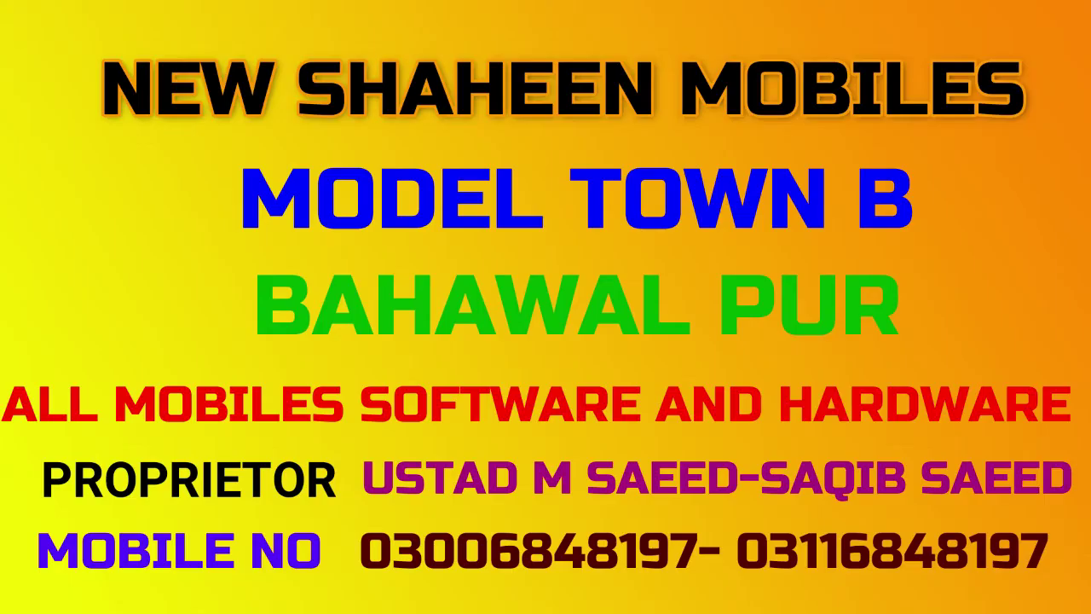